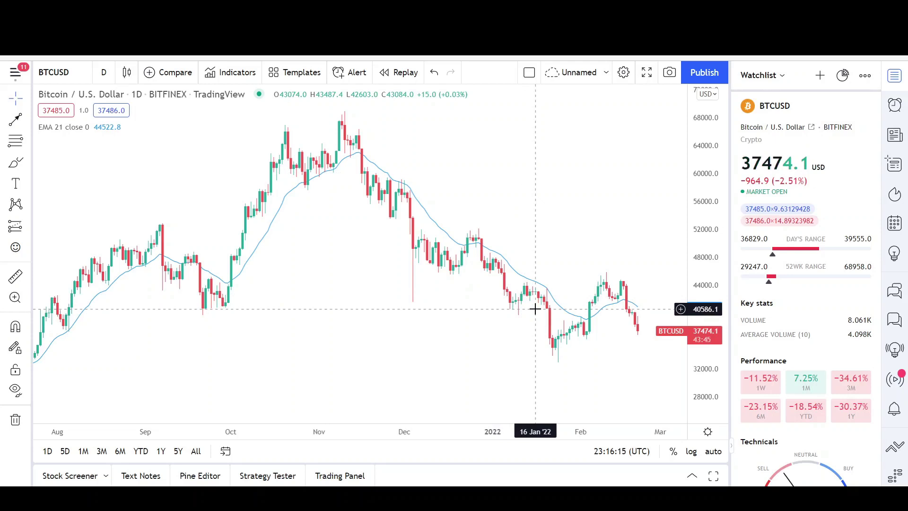
- Draw a horizontal line across the chart at about 40,756, along the September and January lows
{"action": "left_click_drag", "start_coordinate": [581, 327], "coordinate": [550, 328]}
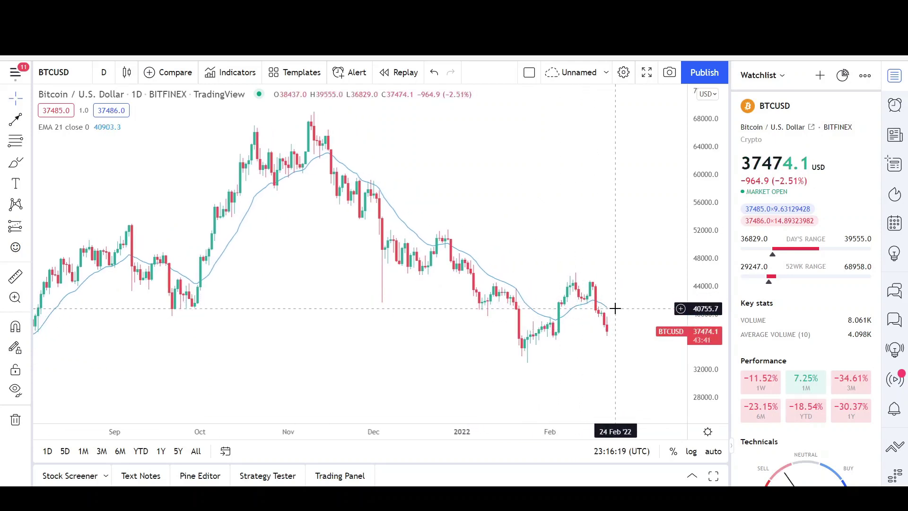
{"action": "left_click", "coordinate": [28, 120]}
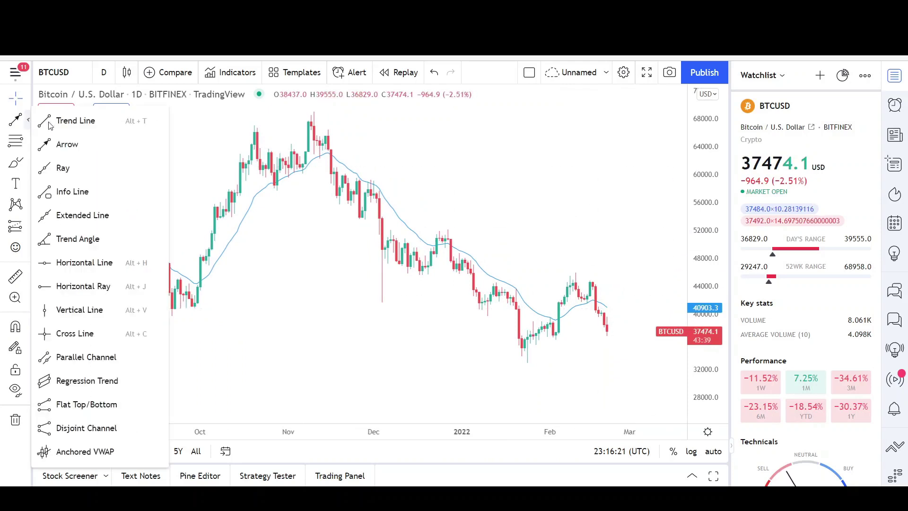
{"action": "left_click", "coordinate": [105, 263]}
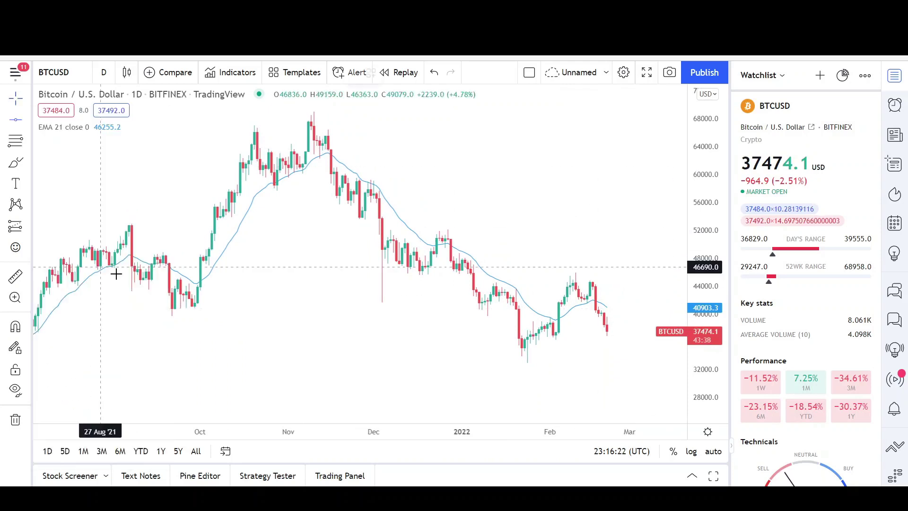
{"action": "left_click", "coordinate": [364, 309]}
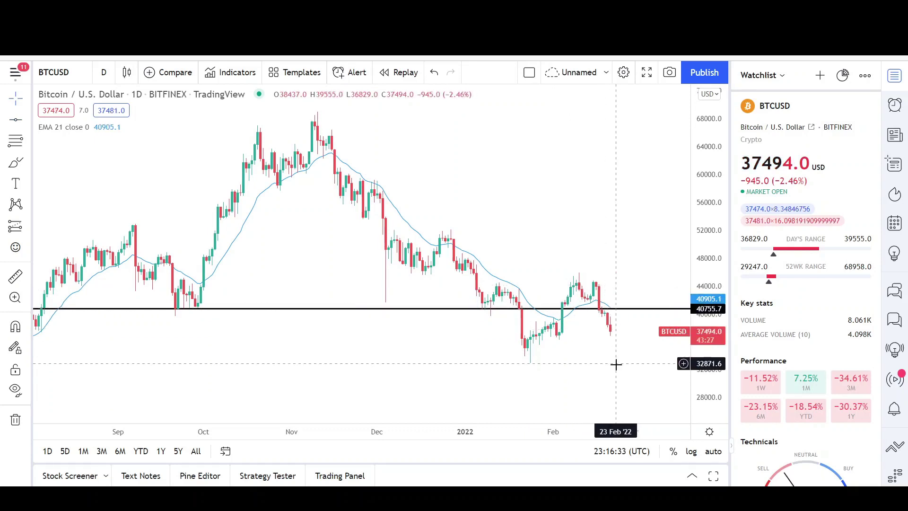
- Draw a parallel channel from about 68,223 on 09 Nov '21 to 43,638 on 01 Jan '22, with the lower edge starting at about 61,119
{"action": "left_click_drag", "start_coordinate": [614, 365], "coordinate": [581, 365]}
{"action": "left_click", "coordinate": [30, 123]}
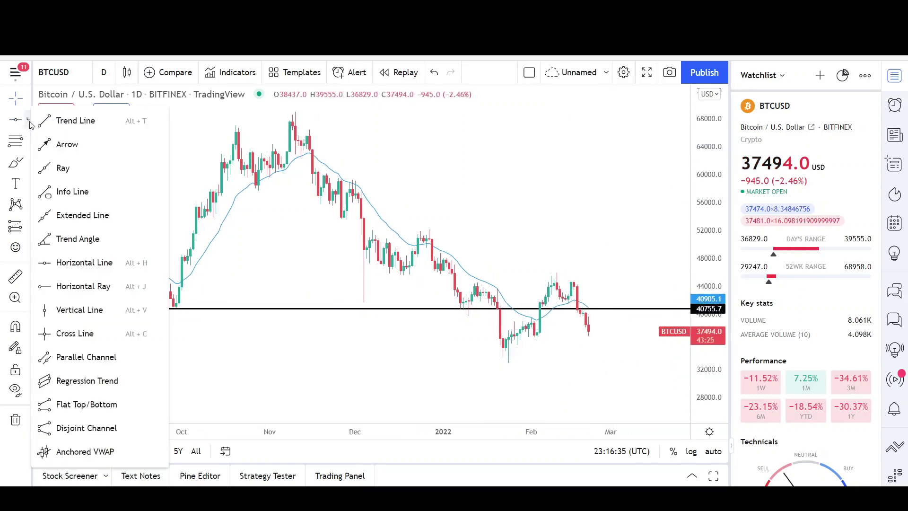
{"action": "left_click", "coordinate": [101, 355]}
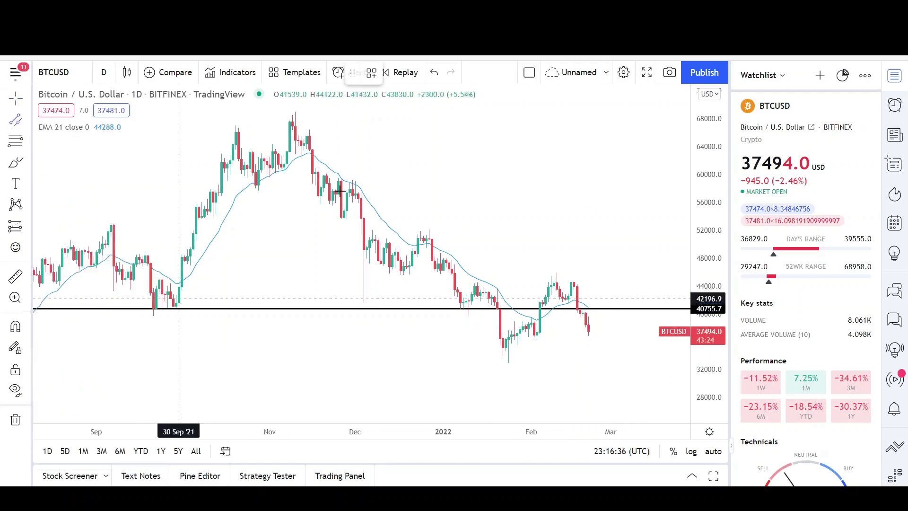
{"action": "left_click", "coordinate": [292, 117]}
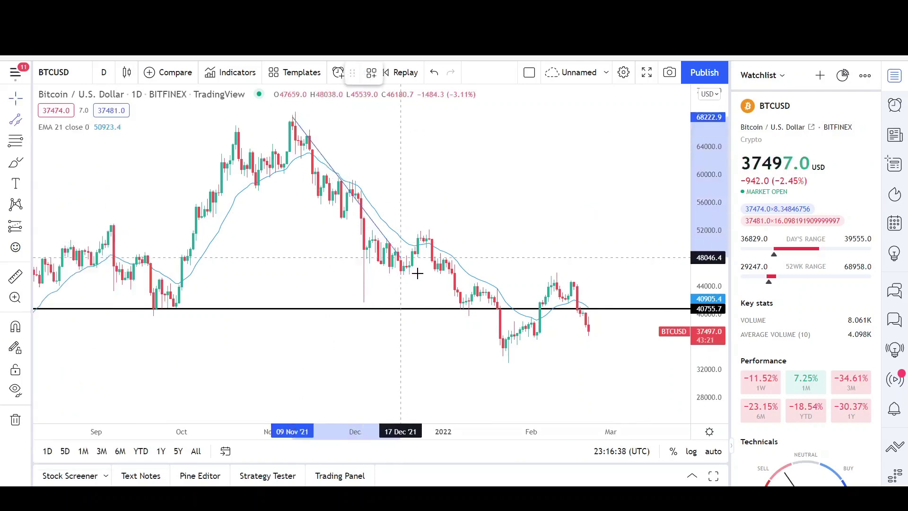
{"action": "left_click", "coordinate": [444, 288]}
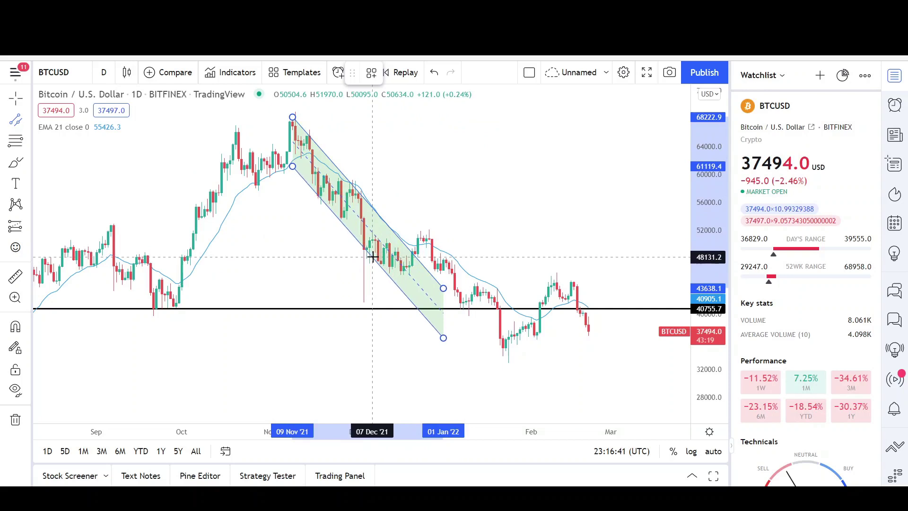
{"action": "left_click", "coordinate": [373, 256]}
{"action": "left_click", "coordinate": [324, 264]}
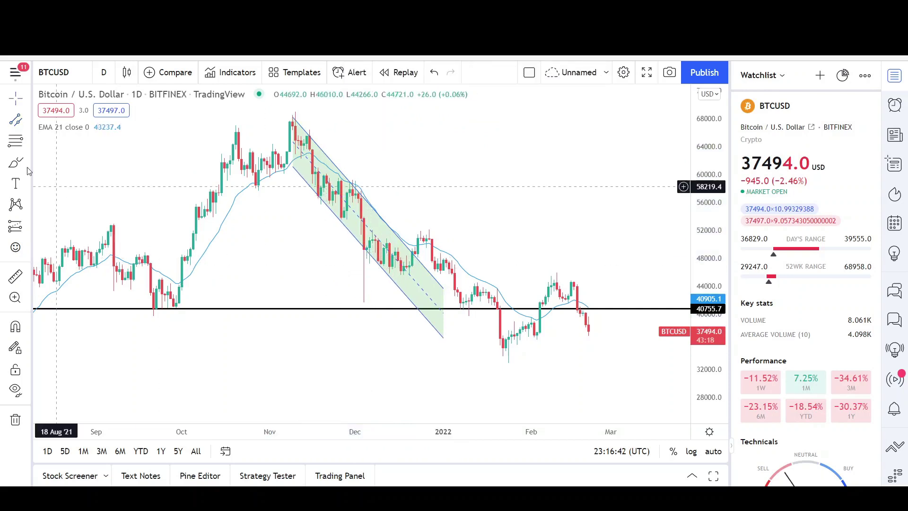
- Draw an arrow from about 51,946 on 27 Dec '21 down to about 39,654 in January 2022
{"action": "left_click", "coordinate": [27, 122]}
{"action": "left_click", "coordinate": [71, 119]}
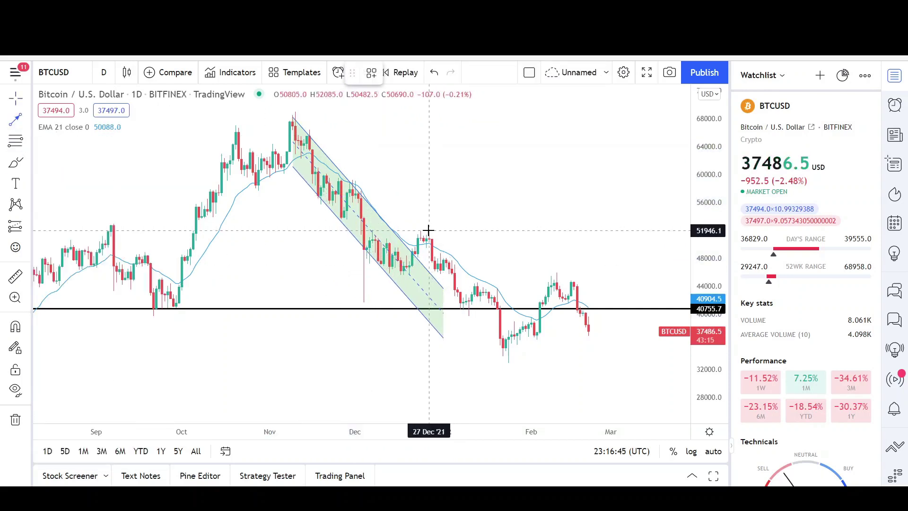
{"action": "left_click", "coordinate": [428, 231]}
{"action": "left_click", "coordinate": [470, 315]}
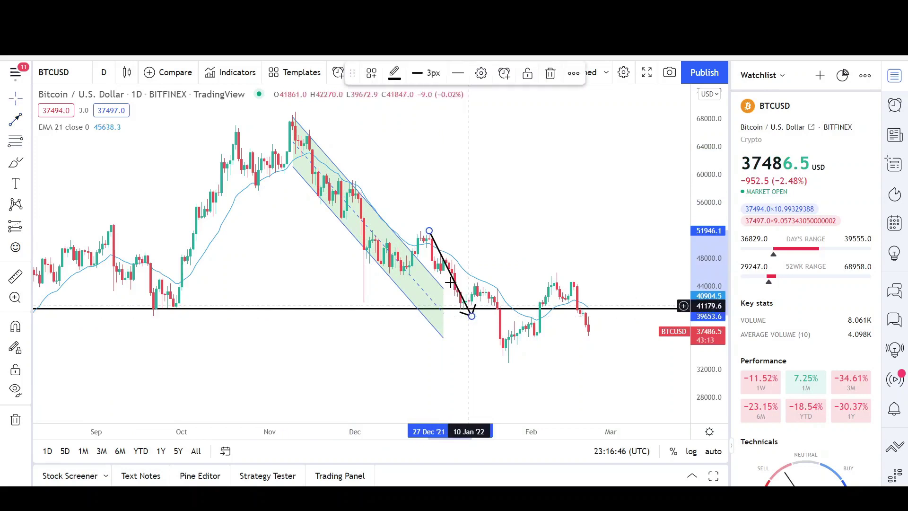
- Move the arrow onto the January drop from about 44,401 to 32,109, and delete it
{"action": "left_click_drag", "start_coordinate": [467, 294], "coordinate": [495, 325]}
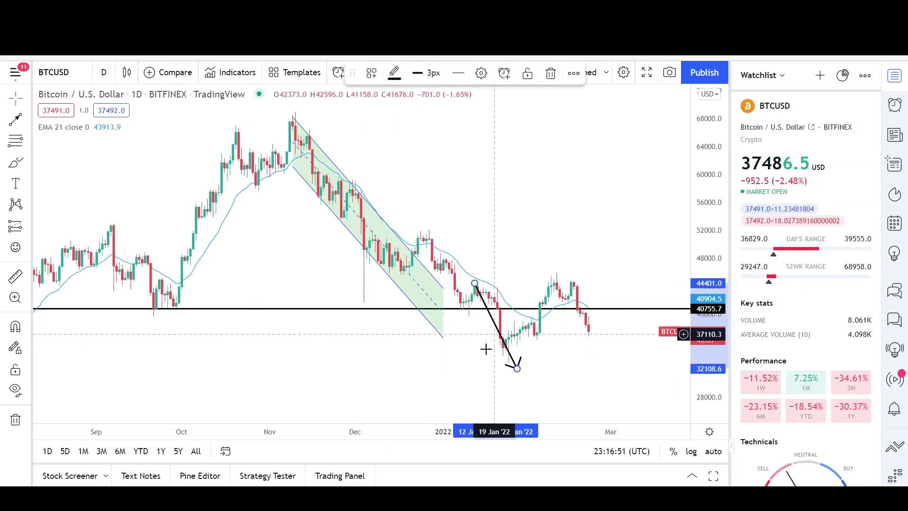
{"action": "left_click", "coordinate": [441, 242]}
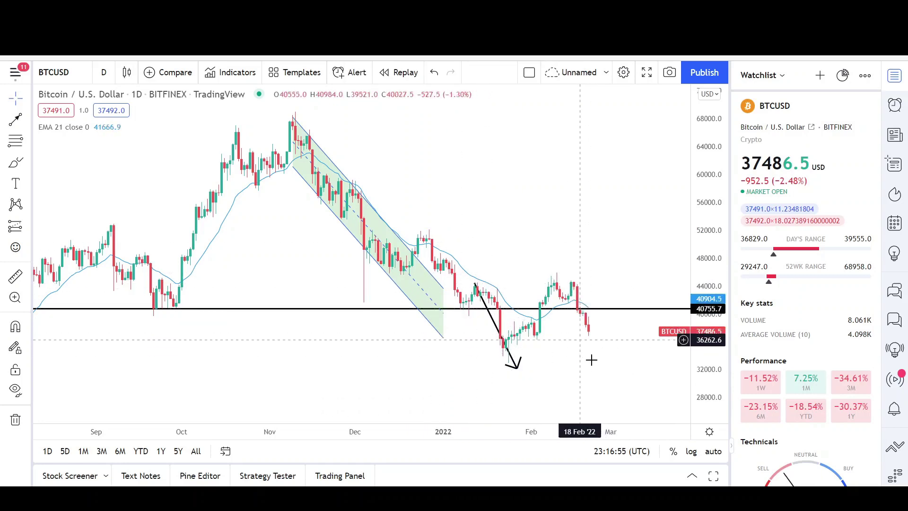
{"action": "left_click", "coordinate": [499, 331]}
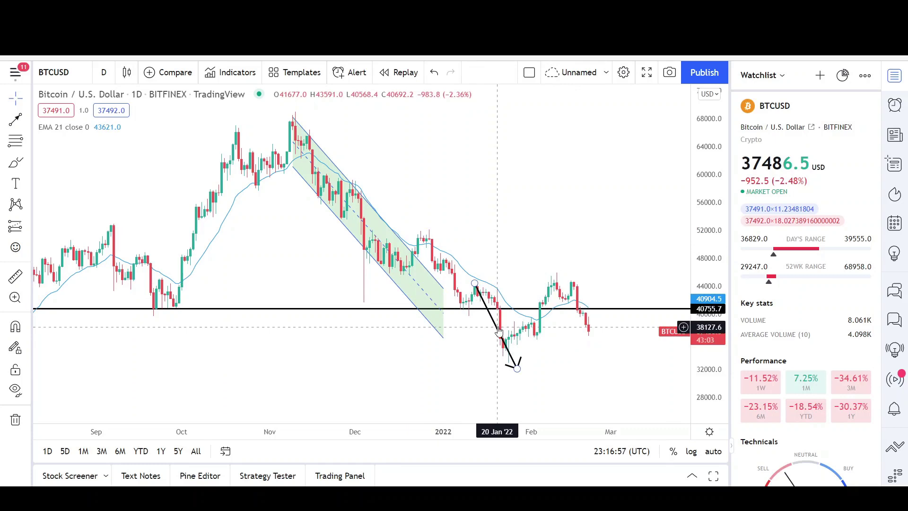
{"action": "key", "text": "Delete"}
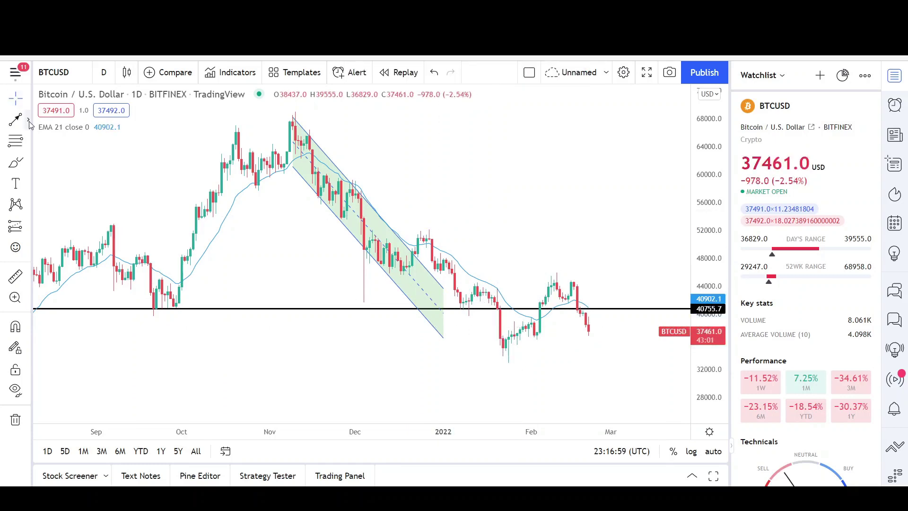
- Draw a wider parallel channel from about 67,799 on 08 Nov '21 to 30,328 on 26 Feb '22, its lower edge starting near 58,158
{"action": "left_click", "coordinate": [29, 122]}
{"action": "left_click", "coordinate": [71, 358]}
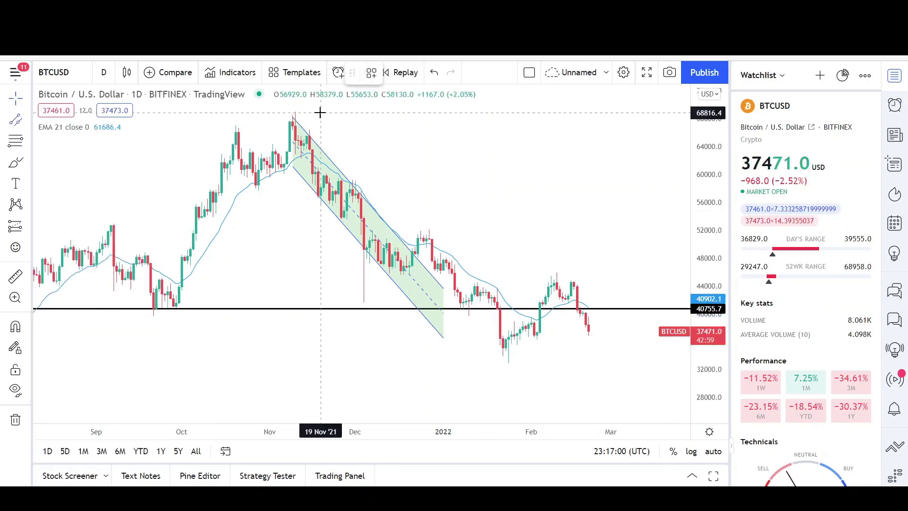
{"action": "left_click", "coordinate": [291, 120]}
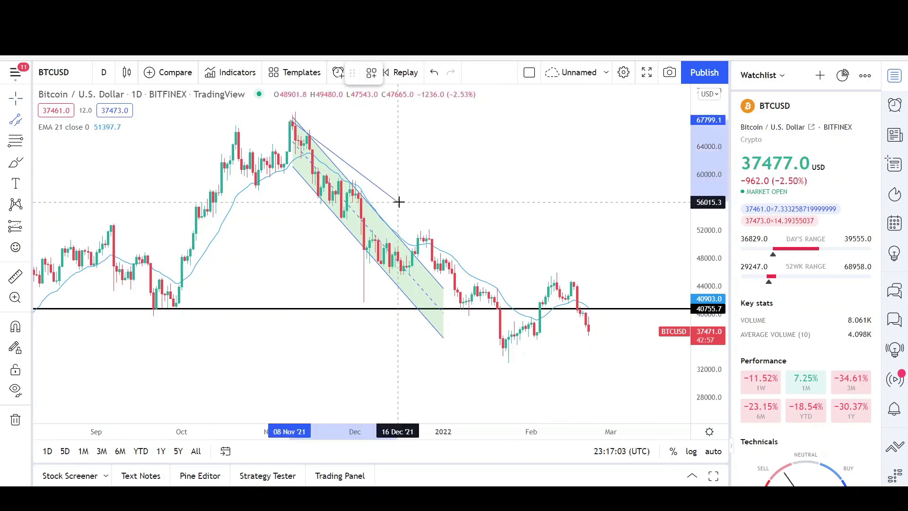
{"action": "left_click", "coordinate": [602, 381]}
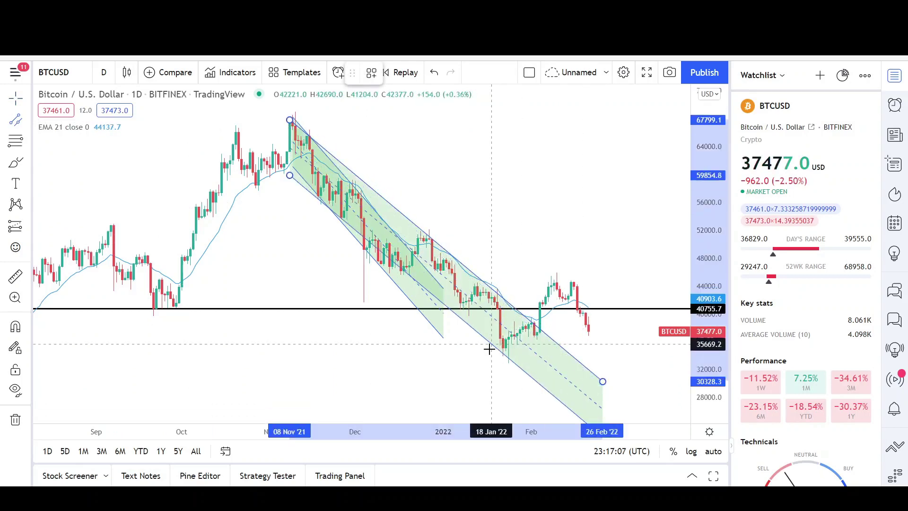
{"action": "left_click", "coordinate": [488, 350]}
- Change the wider channel's fill colour to yellow and deselect the channel
{"action": "left_click", "coordinate": [418, 76]}
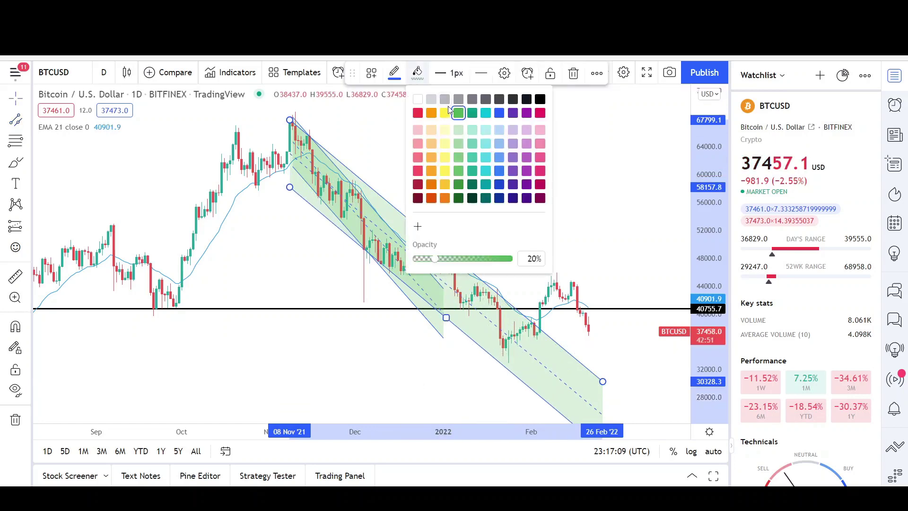
{"action": "left_click", "coordinate": [446, 113]}
{"action": "left_click", "coordinate": [492, 164]}
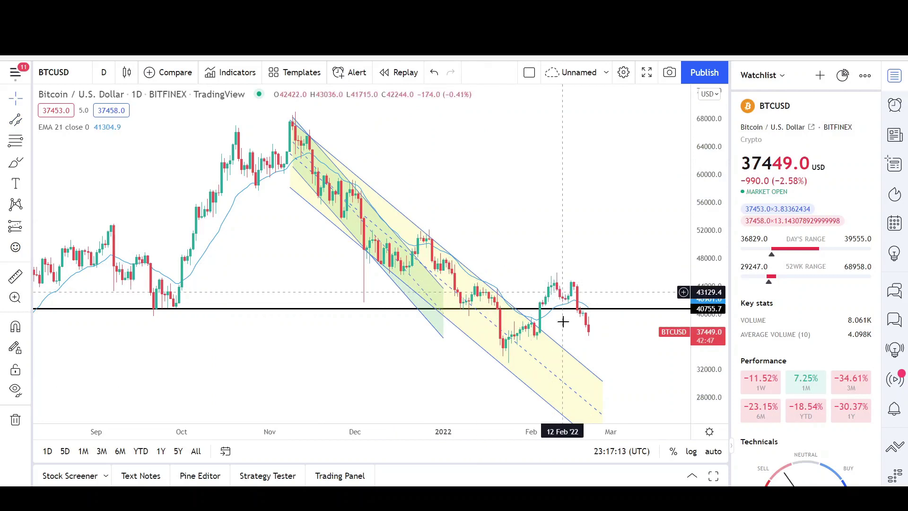
- Brush a nearly horizontal red line beneath the January low and circle the spot just below that low
{"action": "left_click", "coordinate": [14, 163]}
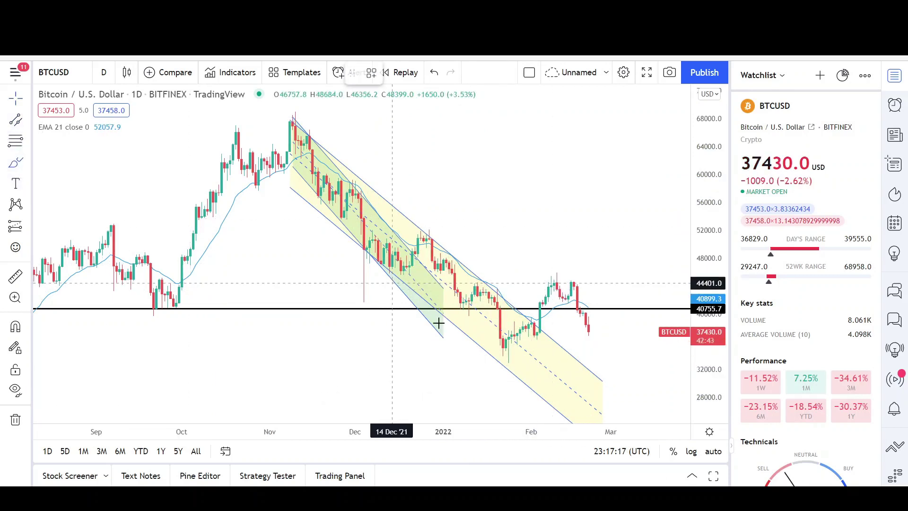
{"action": "left_click_drag", "start_coordinate": [485, 365], "coordinate": [619, 362]}
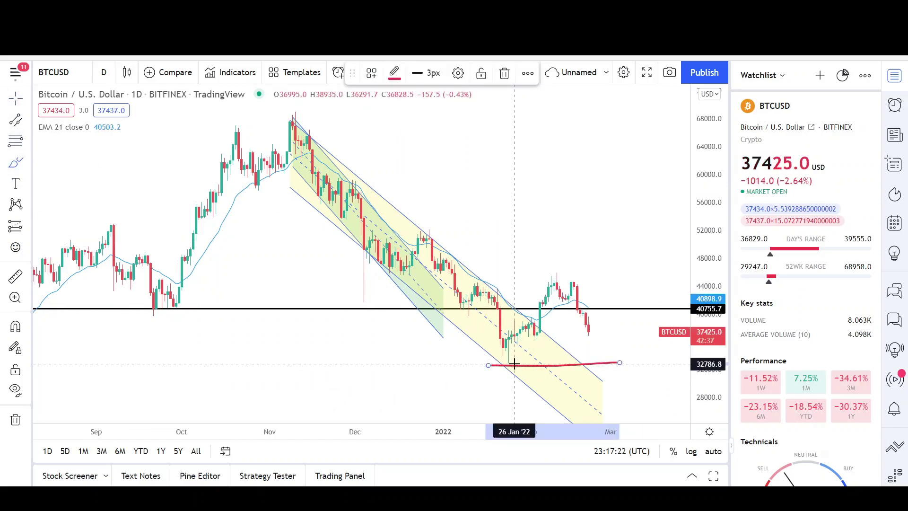
{"action": "left_click", "coordinate": [20, 165]}
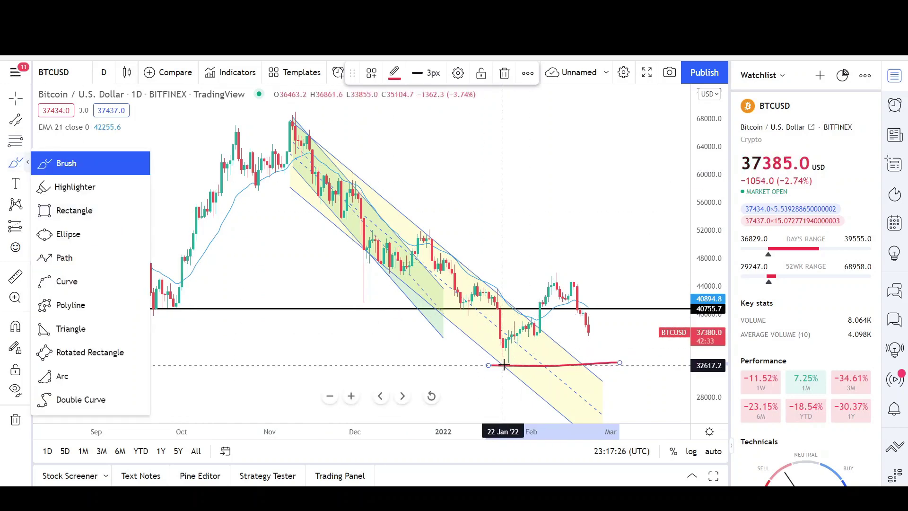
{"action": "mouse_move", "coordinate": [504, 364]}
{"action": "left_mouse_down"}
{"action": "mouse_move", "coordinate": [496, 367]}
{"action": "mouse_move", "coordinate": [518, 364]}
{"action": "left_mouse_up"}
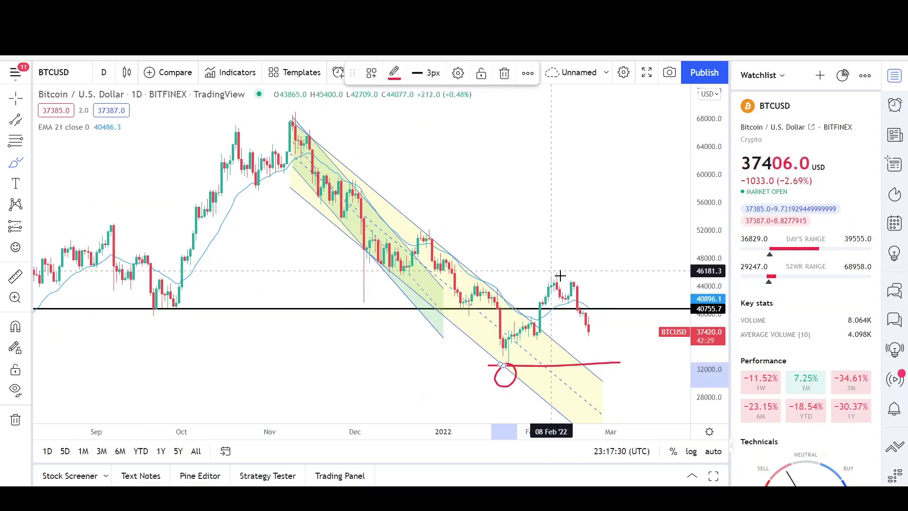
- Draw a trend line near 44,200 from 10 Jan to 01 Mar '22 and brush a double-peak outline over the two February highs
{"action": "scroll", "coordinate": [558, 299], "scroll_direction": "up", "scroll_amount": 3}
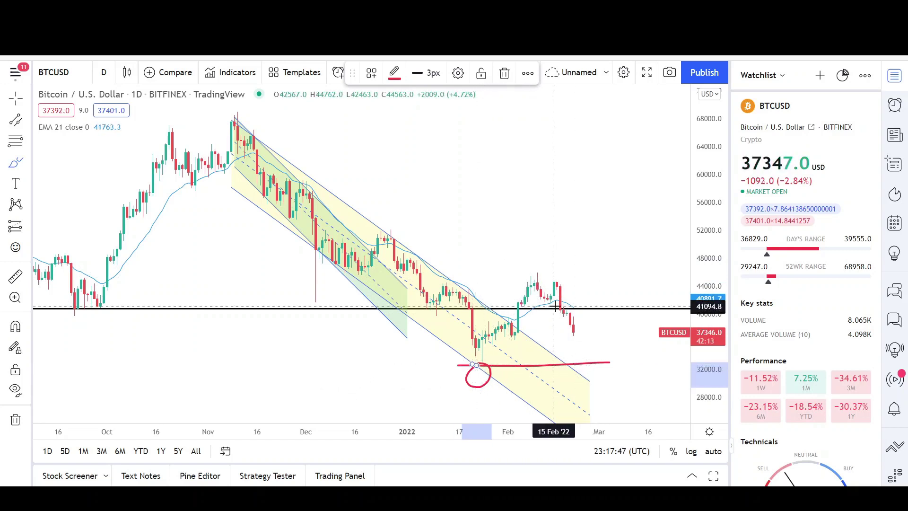
{"action": "scroll", "coordinate": [554, 302], "scroll_direction": "up", "scroll_amount": 3}
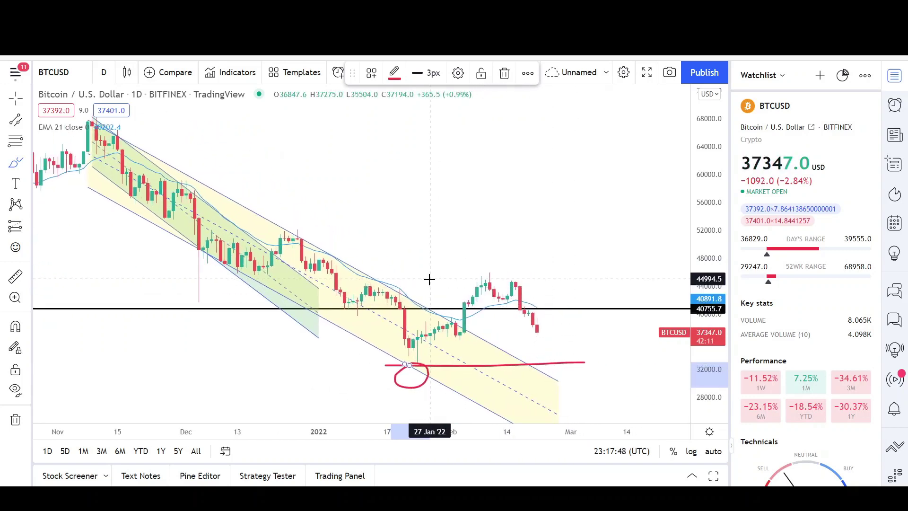
{"action": "left_click", "coordinate": [26, 120]}
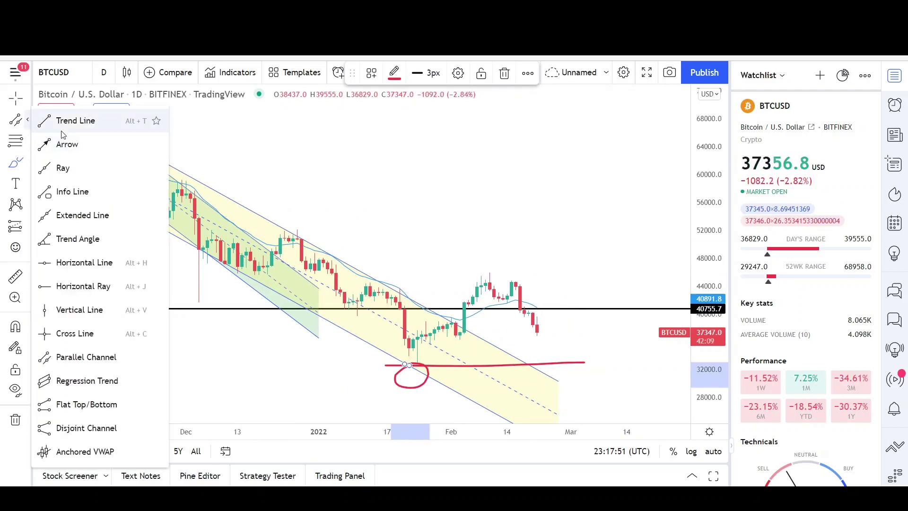
{"action": "left_click", "coordinate": [66, 119]}
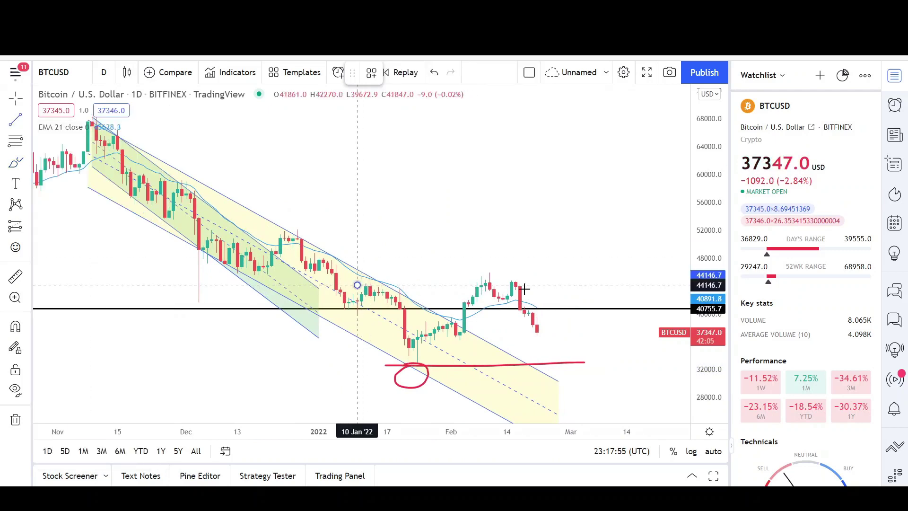
{"action": "left_click_drag", "start_coordinate": [524, 288], "coordinate": [570, 284]}
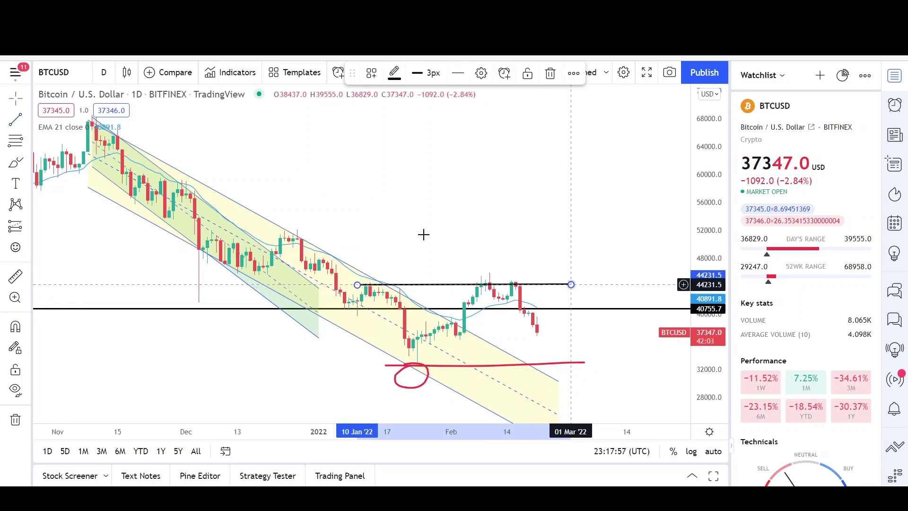
{"action": "left_click", "coordinate": [16, 162]}
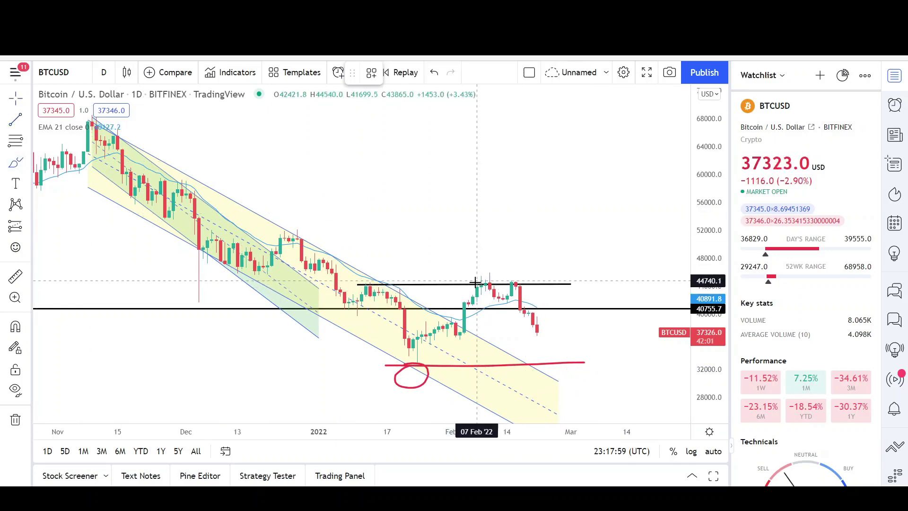
{"action": "mouse_move", "coordinate": [466, 293]}
{"action": "left_mouse_down"}
{"action": "mouse_move", "coordinate": [487, 265]}
{"action": "mouse_move", "coordinate": [497, 281]}
{"action": "mouse_move", "coordinate": [515, 274]}
{"action": "mouse_move", "coordinate": [528, 290]}
{"action": "left_mouse_up"}
- Draw a narrow, steep parallel channel from about 47,622 on 14 Feb '22 down to about 32,024, enclosing the late-February decline
{"action": "scroll", "coordinate": [522, 296], "scroll_direction": "up", "scroll_amount": 3}
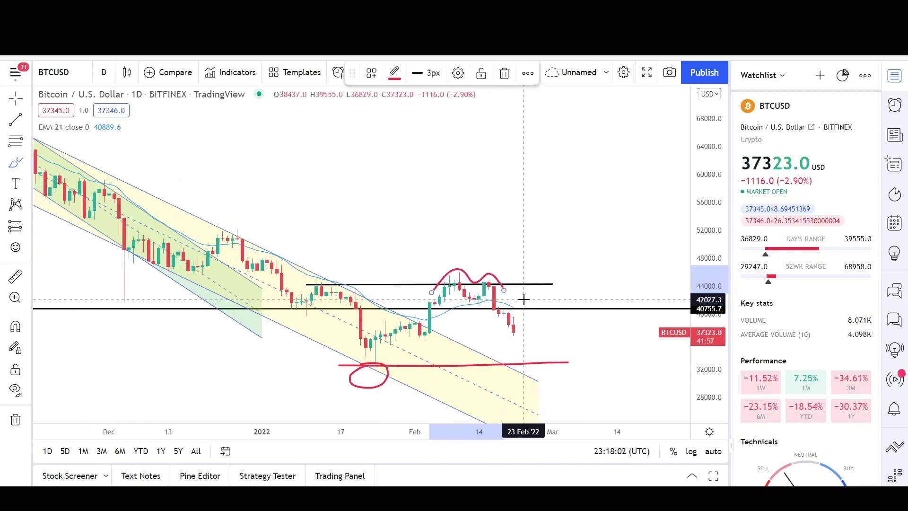
{"action": "left_click", "coordinate": [29, 122]}
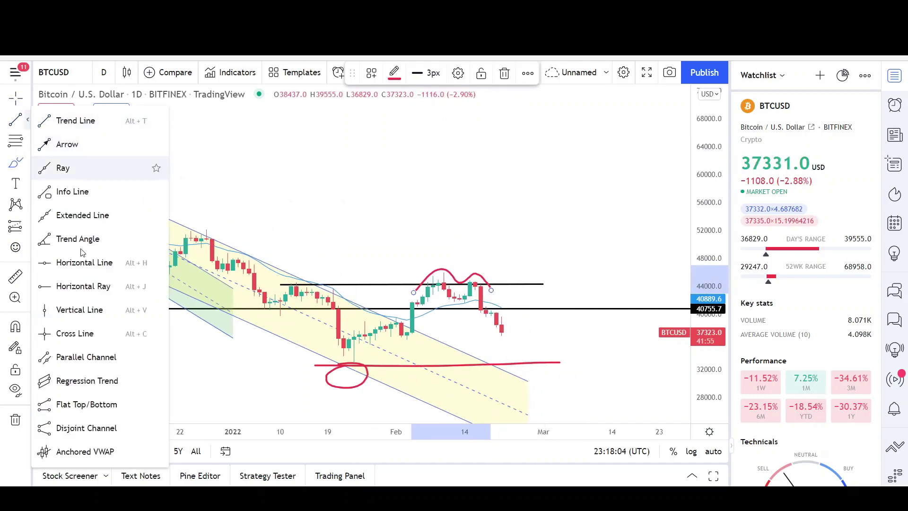
{"action": "left_click", "coordinate": [78, 355]}
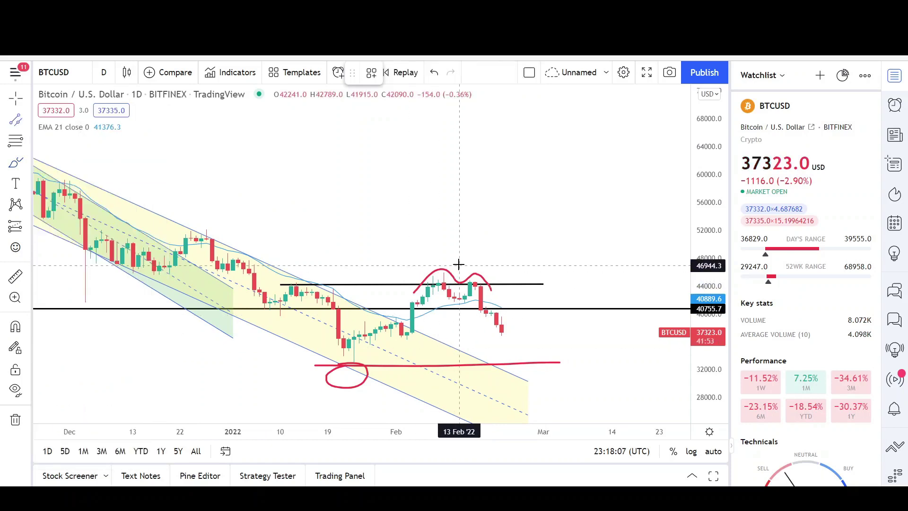
{"action": "left_click", "coordinate": [462, 260]}
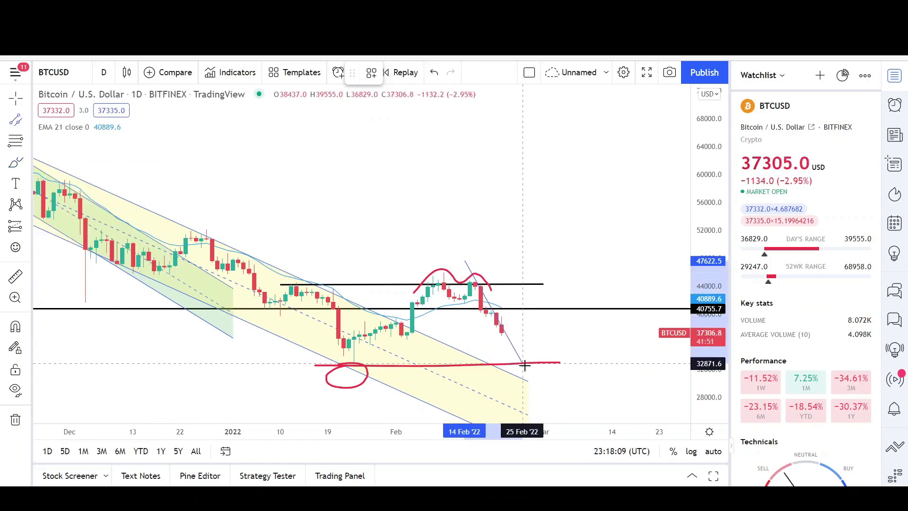
{"action": "left_click", "coordinate": [533, 369]}
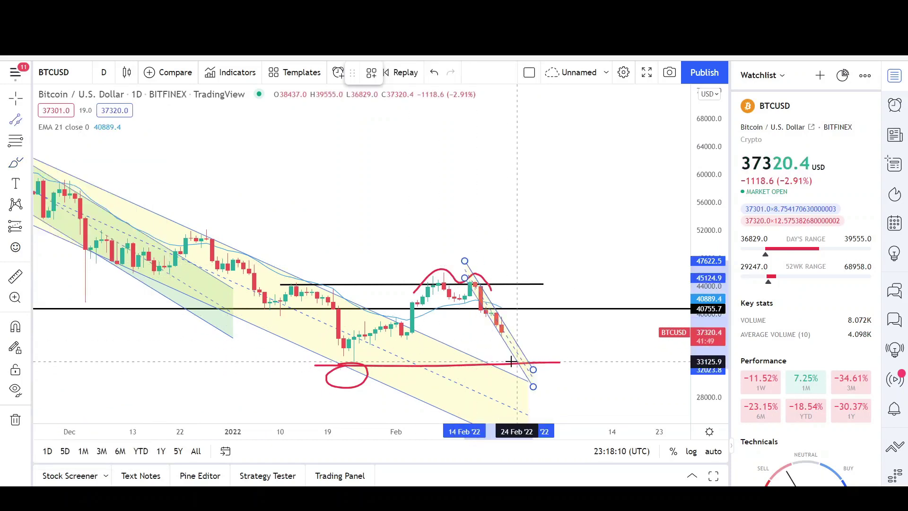
{"action": "left_click", "coordinate": [510, 358]}
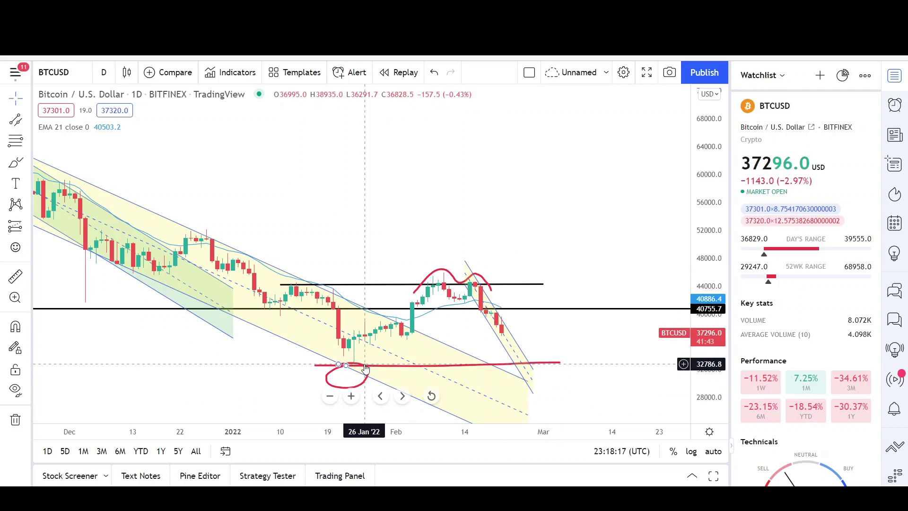
- Draw an arrow from about 68,816 on 11 Nov '21 to 41,518 on 04 Dec '21, and move it to start at the late-December high
{"action": "scroll", "coordinate": [414, 327], "scroll_direction": "down", "scroll_amount": 4}
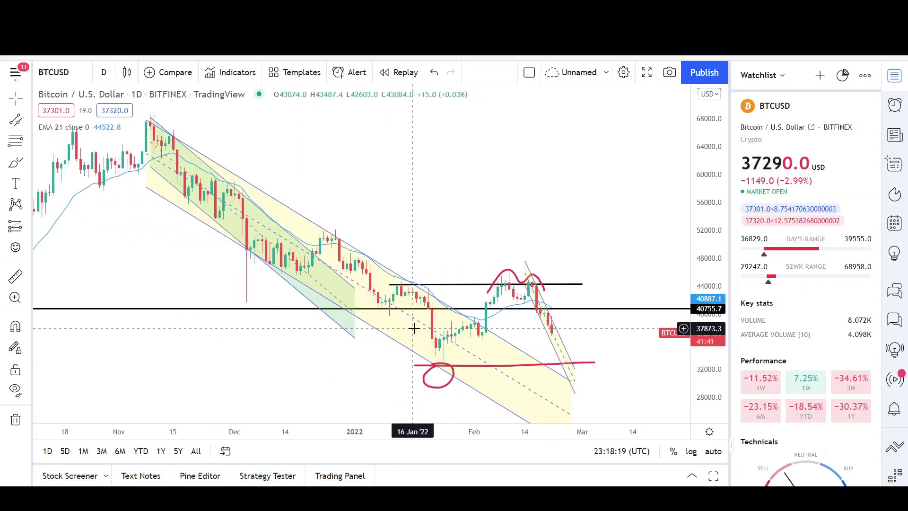
{"action": "scroll", "coordinate": [413, 328], "scroll_direction": "down", "scroll_amount": 2}
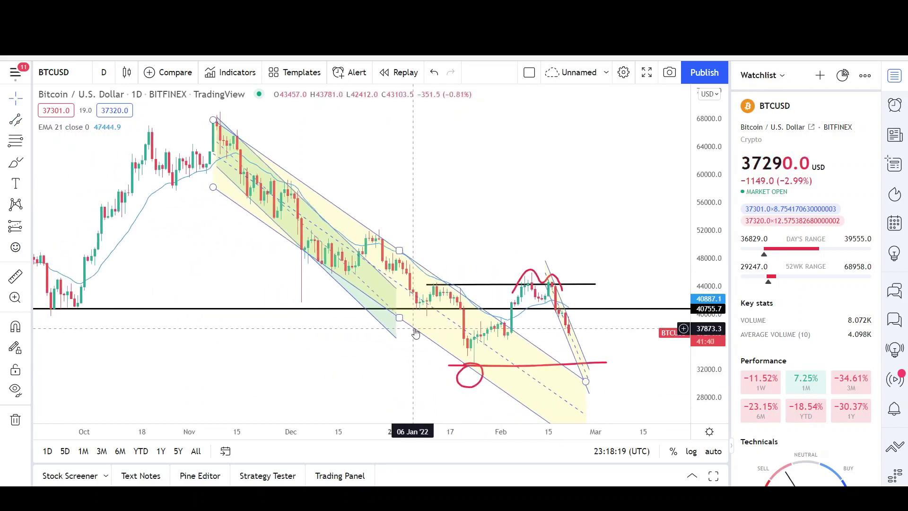
{"action": "left_click", "coordinate": [28, 119]}
{"action": "left_click", "coordinate": [69, 145]}
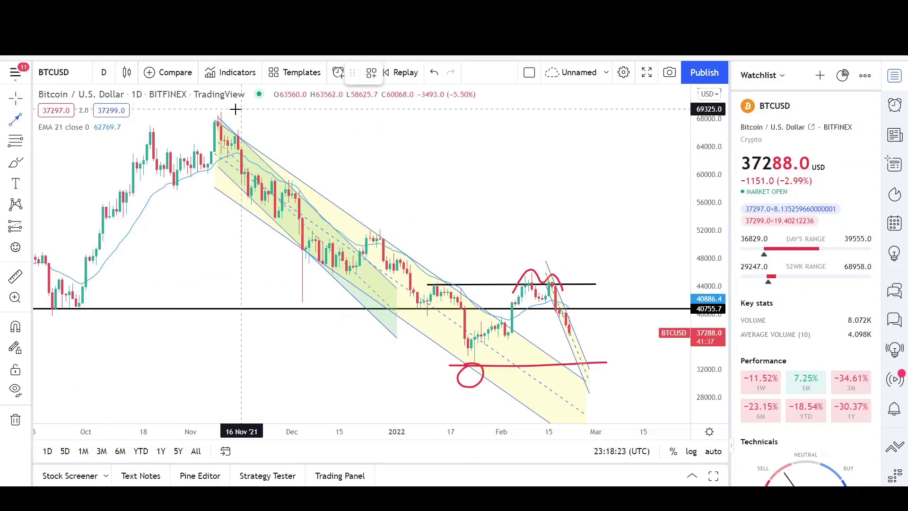
{"action": "left_click", "coordinate": [224, 113]}
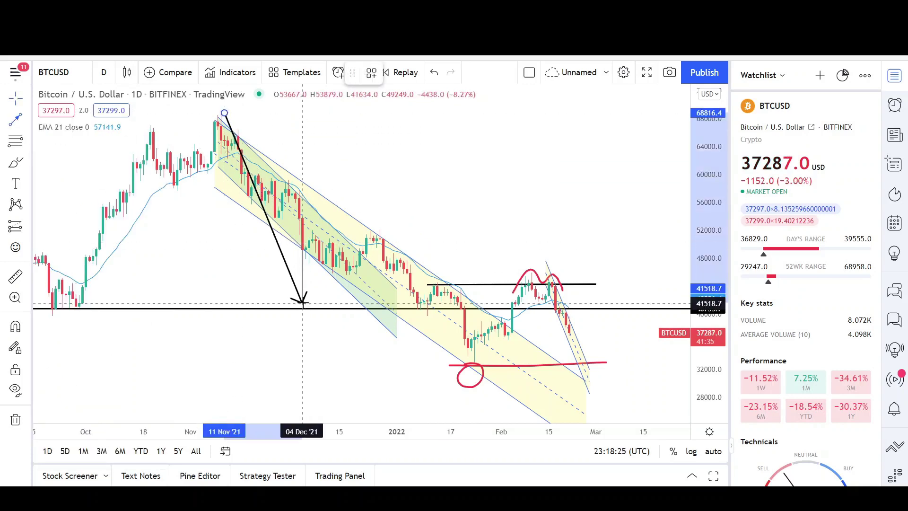
{"action": "left_click", "coordinate": [302, 303]}
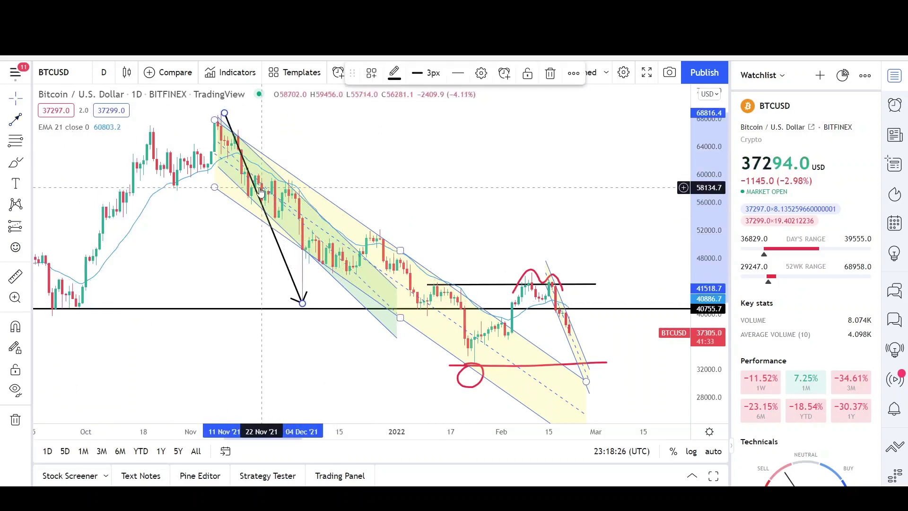
{"action": "left_click_drag", "start_coordinate": [258, 192], "coordinate": [413, 313]}
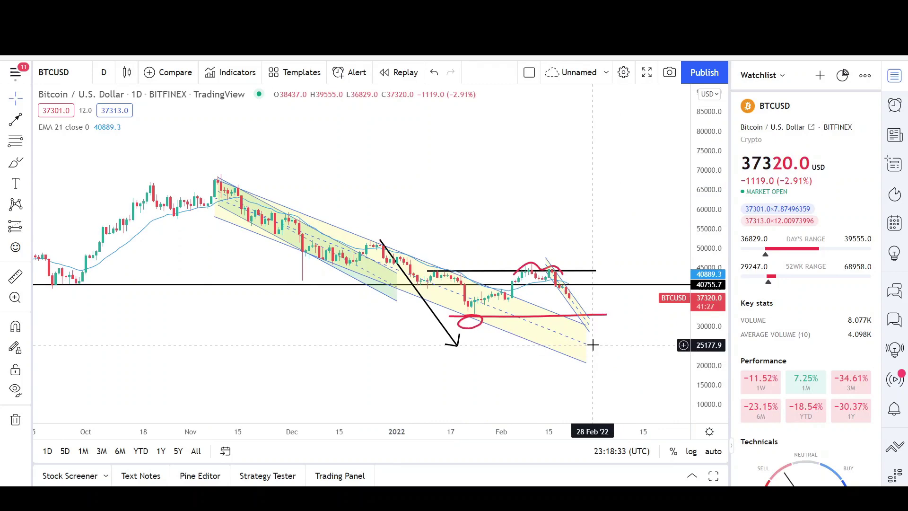
- Place a horizontal line at about 25,026, level with the moved arrow's tip
{"action": "scroll", "coordinate": [367, 346], "scroll_direction": "down", "scroll_amount": 5}
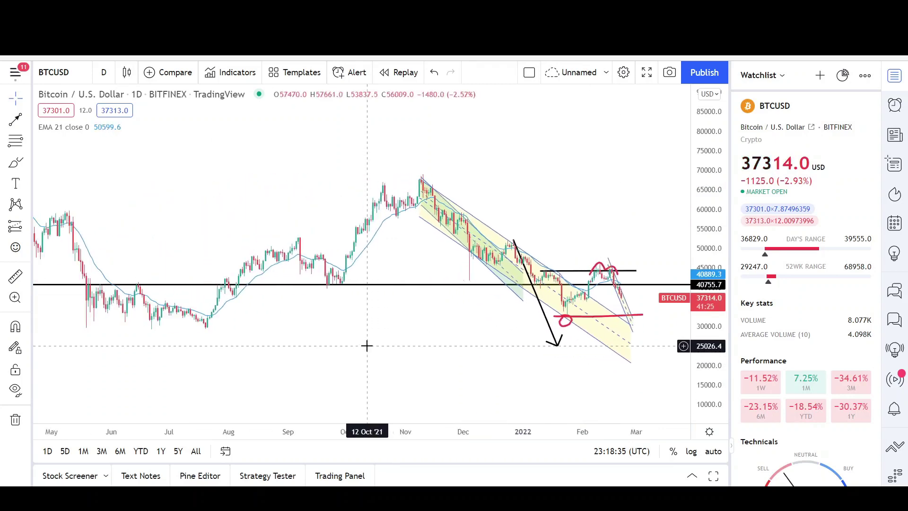
{"action": "scroll", "coordinate": [367, 345], "scroll_direction": "down", "scroll_amount": 3}
{"action": "left_click", "coordinate": [29, 122]}
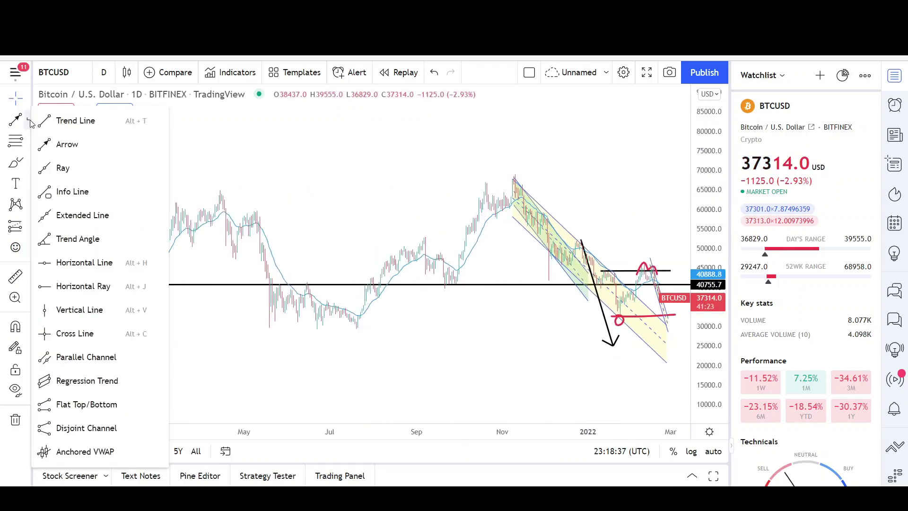
{"action": "left_click", "coordinate": [85, 263]}
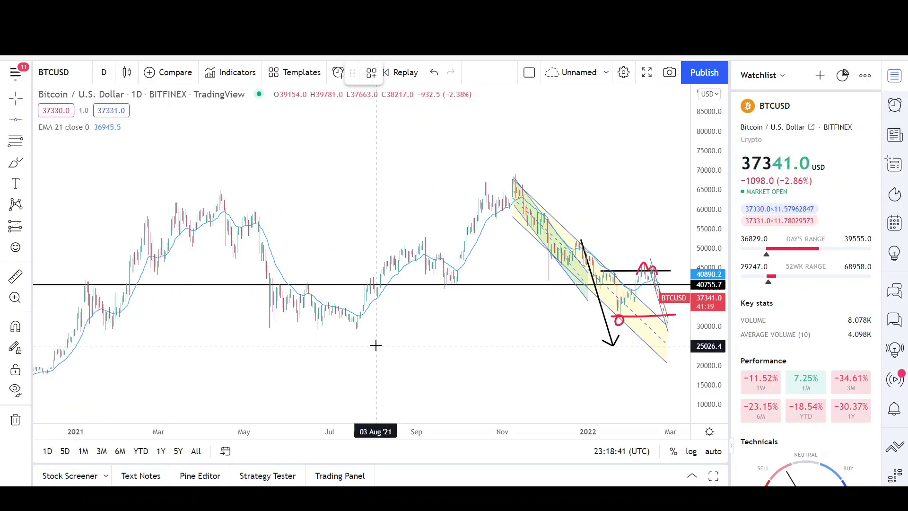
{"action": "left_click", "coordinate": [376, 346]}
- Brush a red loop around the May to July 2021 lows and circle the January 2021 low
{"action": "left_click_drag", "start_coordinate": [521, 314], "coordinate": [511, 314]}
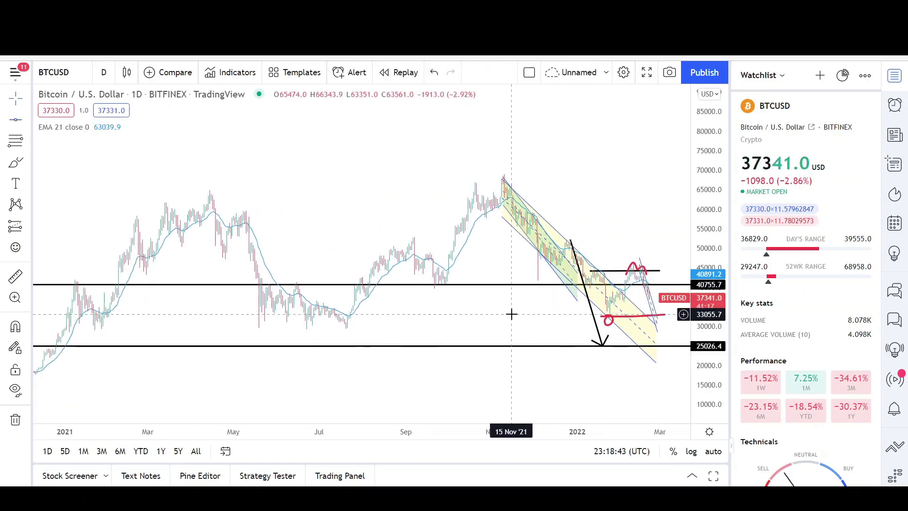
{"action": "left_click_drag", "start_coordinate": [709, 220], "coordinate": [711, 172]}
{"action": "scroll", "coordinate": [608, 287], "scroll_direction": "up", "scroll_amount": 2}
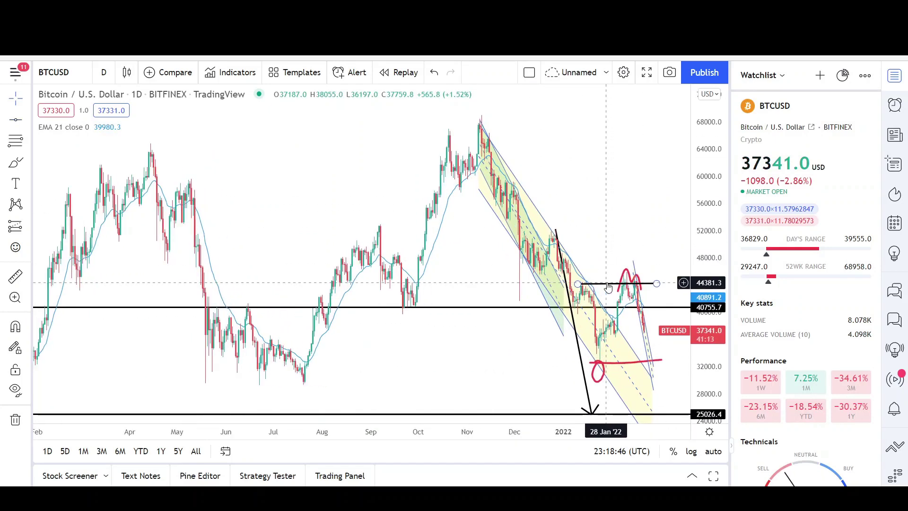
{"action": "scroll", "coordinate": [431, 348], "scroll_direction": "up", "scroll_amount": 2}
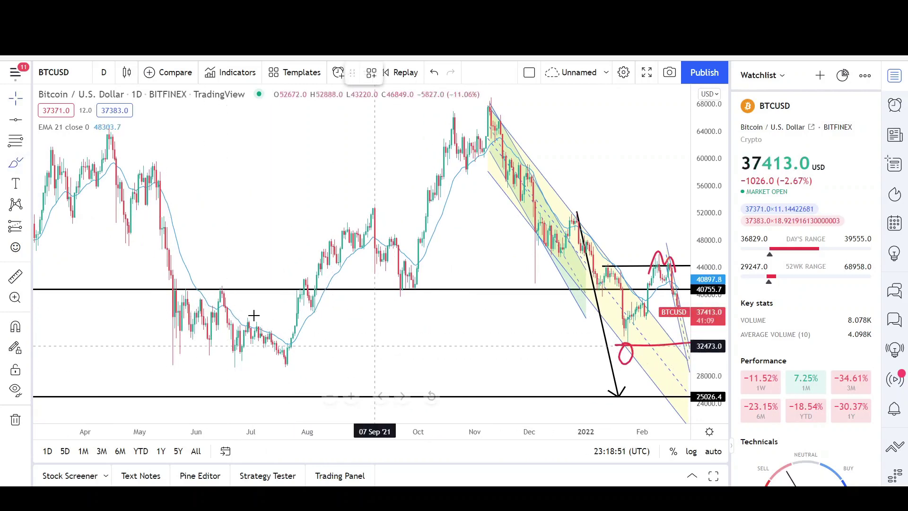
{"action": "mouse_move", "coordinate": [175, 334]}
{"action": "left_mouse_down"}
{"action": "mouse_move", "coordinate": [158, 352]}
{"action": "mouse_move", "coordinate": [307, 352]}
{"action": "mouse_move", "coordinate": [175, 360]}
{"action": "left_mouse_up"}
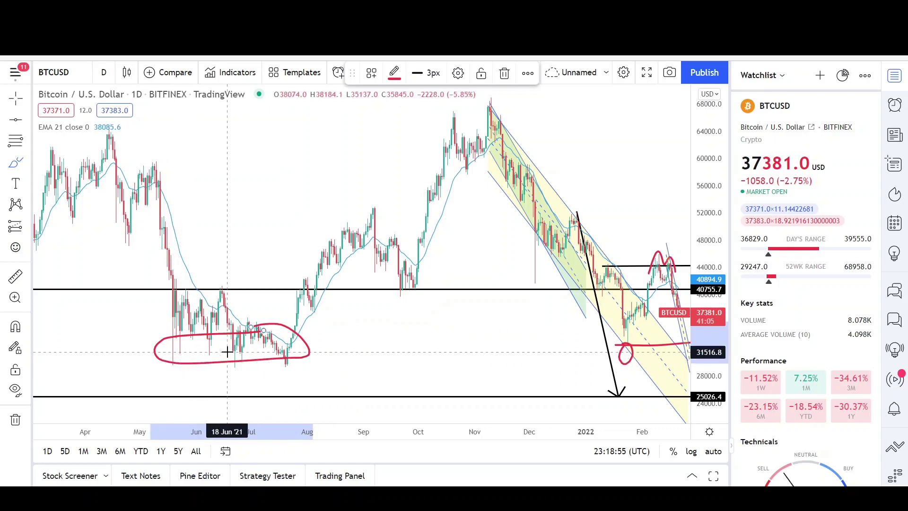
{"action": "scroll", "coordinate": [245, 368], "scroll_direction": "down", "scroll_amount": 5}
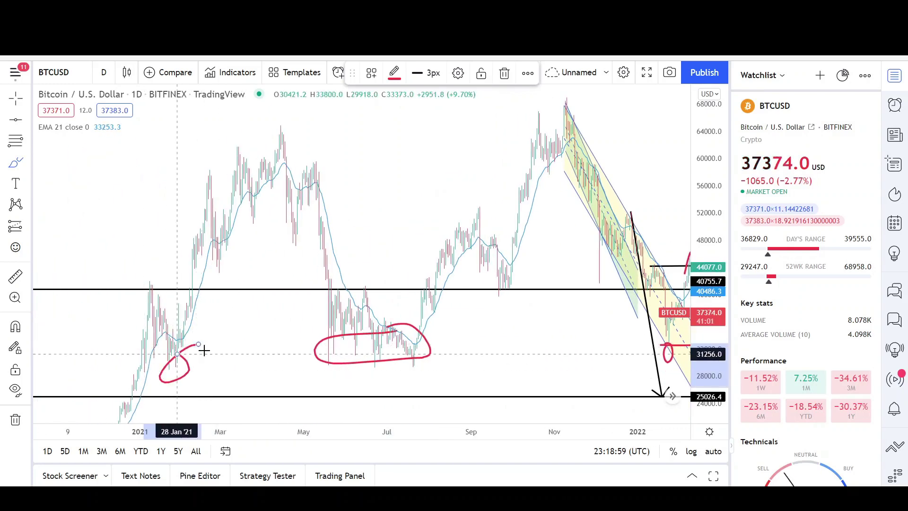
- Brush a falling curve from the mid-2021 lows to the 25,026 line and circle that line beside the arrow's tip
{"action": "scroll", "coordinate": [203, 349], "scroll_direction": "up", "scroll_amount": 4}
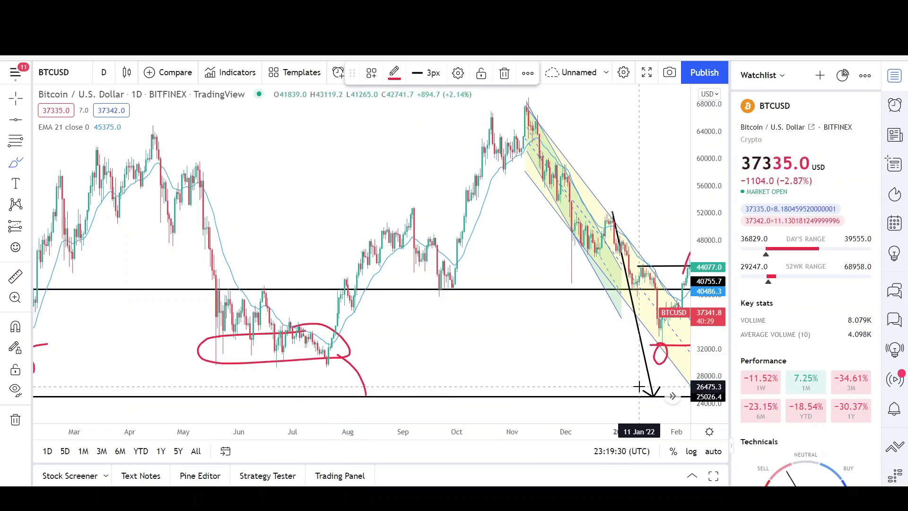
{"action": "mouse_move", "coordinate": [639, 387]}
{"action": "left_mouse_down"}
{"action": "mouse_move", "coordinate": [648, 401]}
{"action": "mouse_move", "coordinate": [625, 384]}
{"action": "left_mouse_up"}
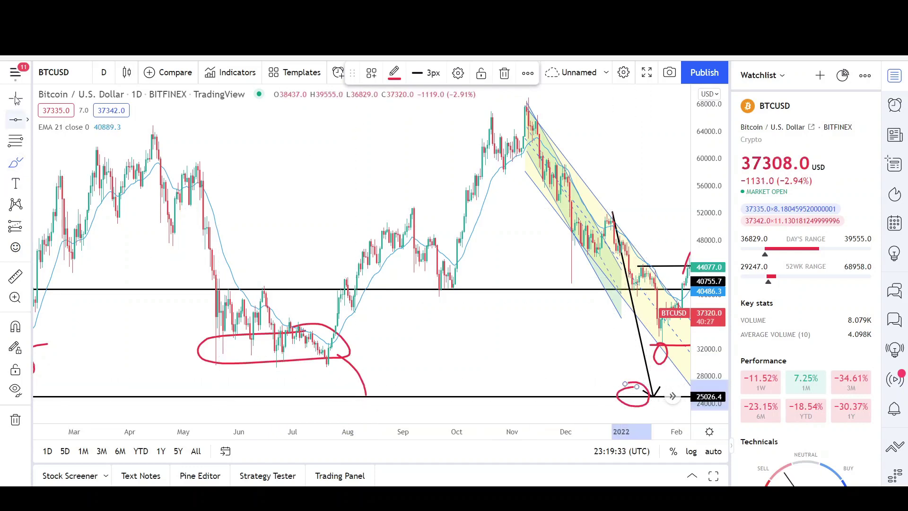
{"action": "left_click_drag", "start_coordinate": [515, 350], "coordinate": [402, 349]}
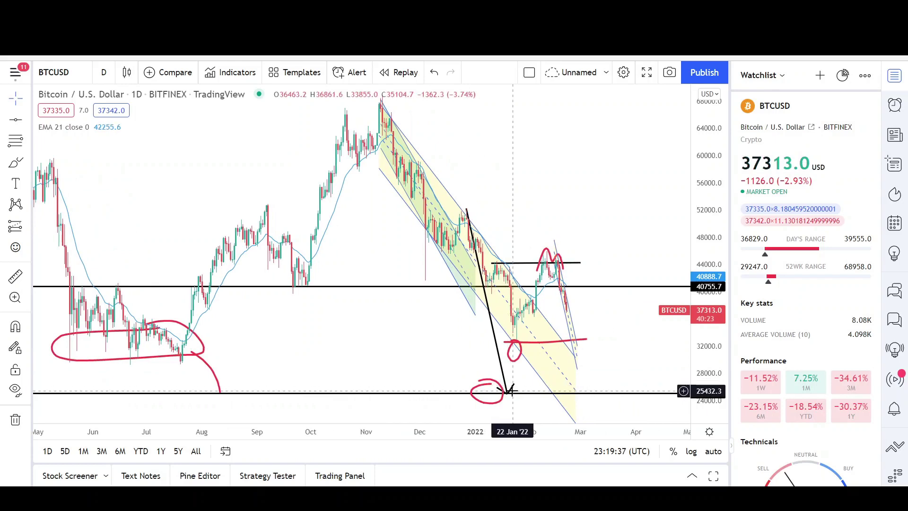
- Circle the late-December high in red and mark the January lower high at the short black resistance line
{"action": "scroll", "coordinate": [515, 397], "scroll_direction": "down", "scroll_amount": 5}
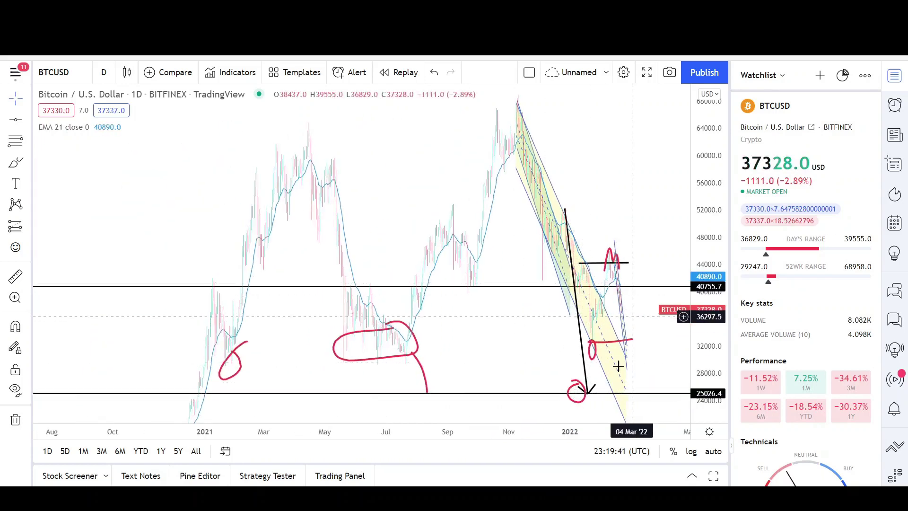
{"action": "scroll", "coordinate": [621, 342], "scroll_direction": "up", "scroll_amount": 1}
{"action": "scroll", "coordinate": [621, 342], "scroll_direction": "up", "scroll_amount": 4}
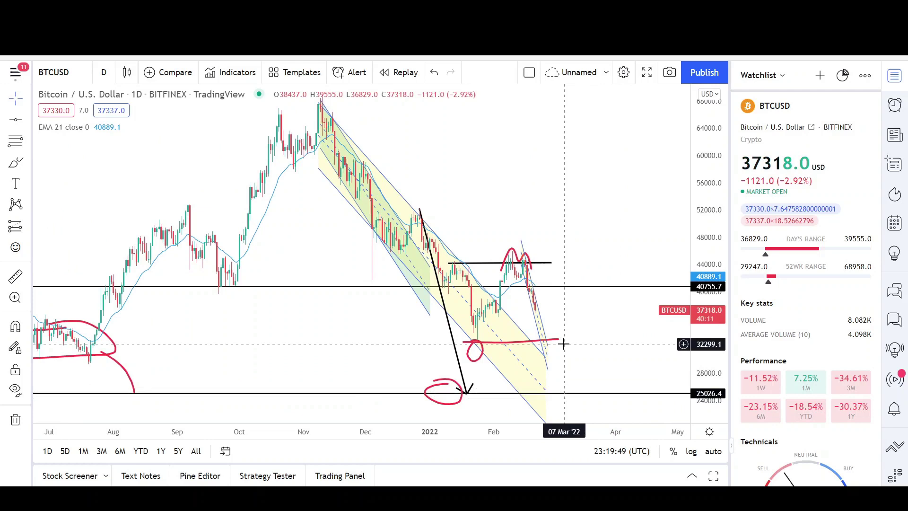
{"action": "scroll", "coordinate": [563, 344], "scroll_direction": "up", "scroll_amount": 2}
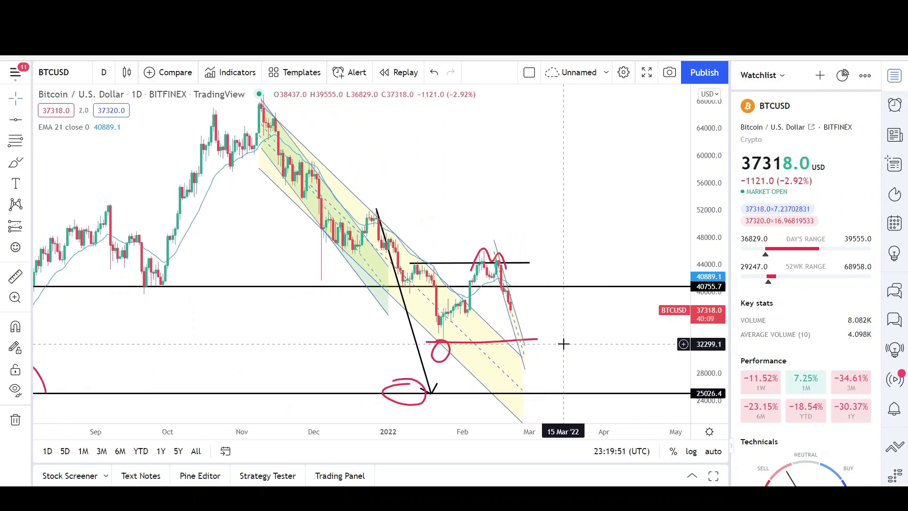
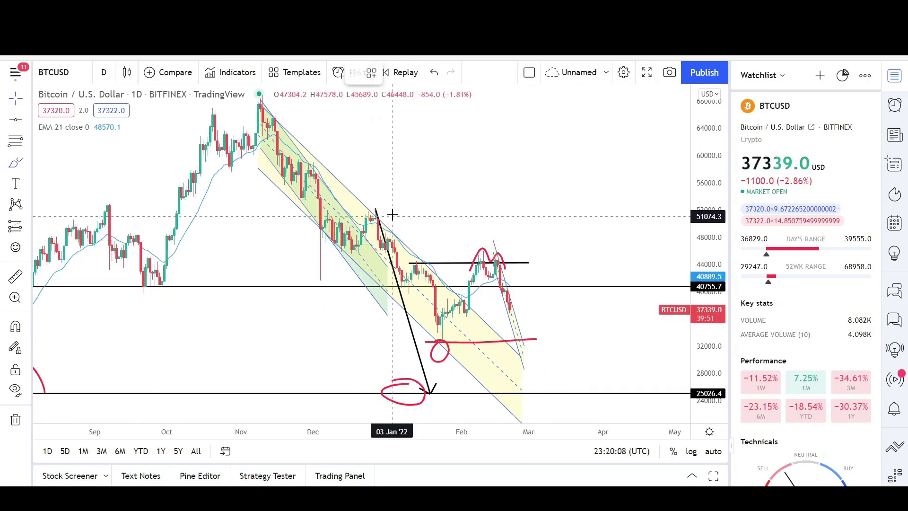
{"action": "left_click", "coordinate": [379, 207]}
{"action": "left_click_drag", "start_coordinate": [378, 207], "coordinate": [376, 208]}
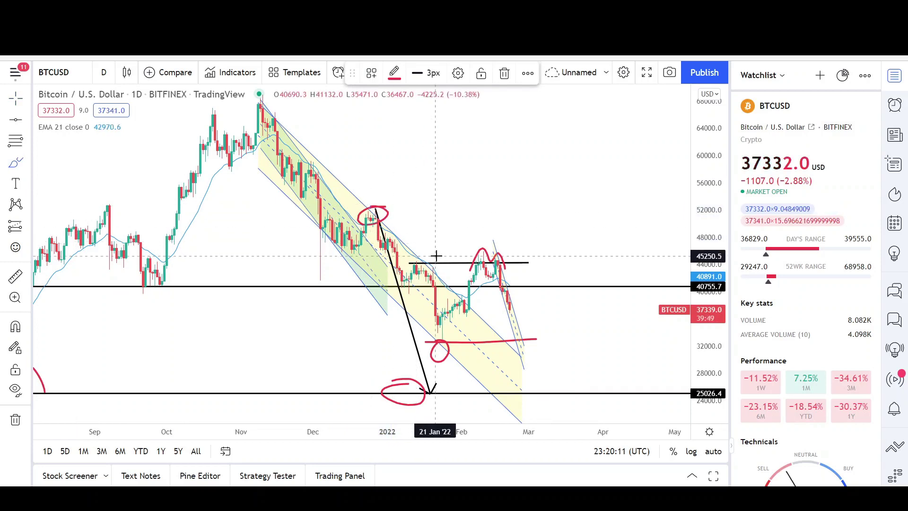
{"action": "left_click_drag", "start_coordinate": [436, 271], "coordinate": [427, 260]}
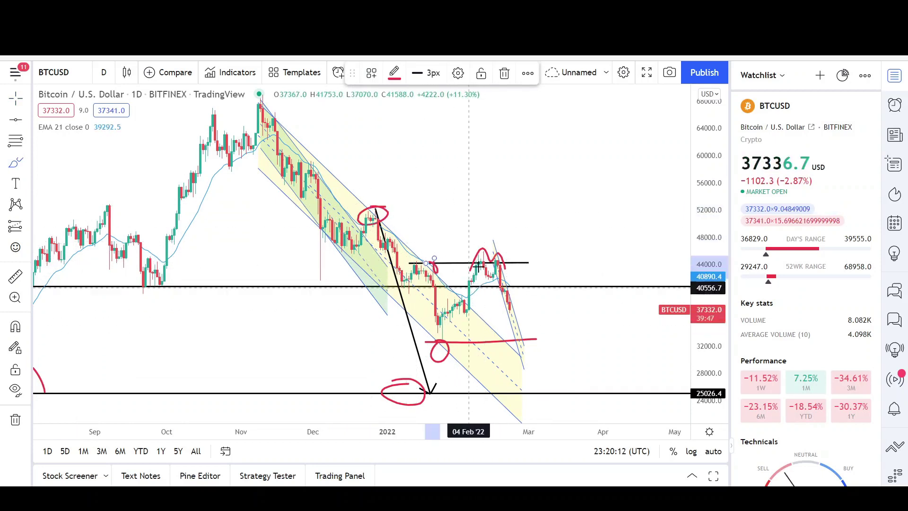
- Circle the late-February candles and brush a projected path rising towards the 40,755 line and falling to the 25,026 line in late March
{"action": "mouse_move", "coordinate": [508, 283]}
{"action": "left_mouse_down"}
{"action": "mouse_move", "coordinate": [524, 293]}
{"action": "mouse_move", "coordinate": [492, 325]}
{"action": "mouse_move", "coordinate": [510, 284]}
{"action": "left_mouse_up"}
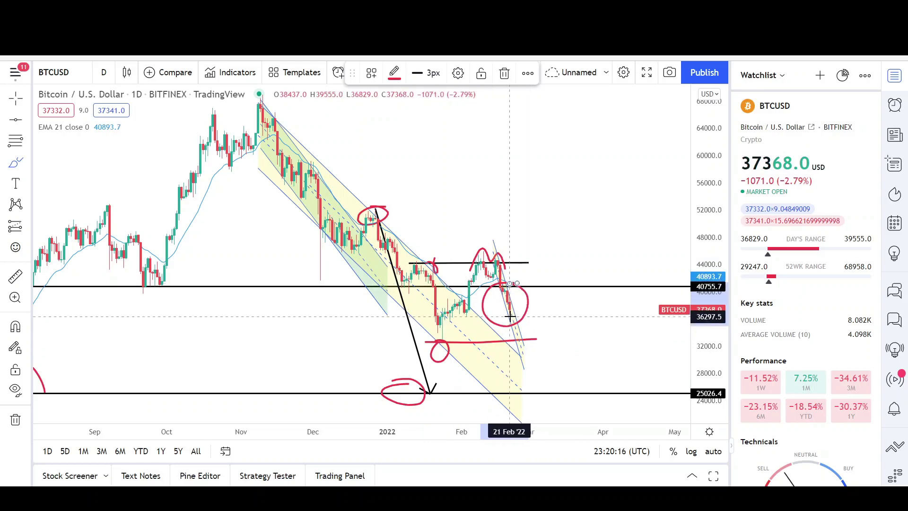
{"action": "left_click_drag", "start_coordinate": [510, 316], "coordinate": [526, 297]}
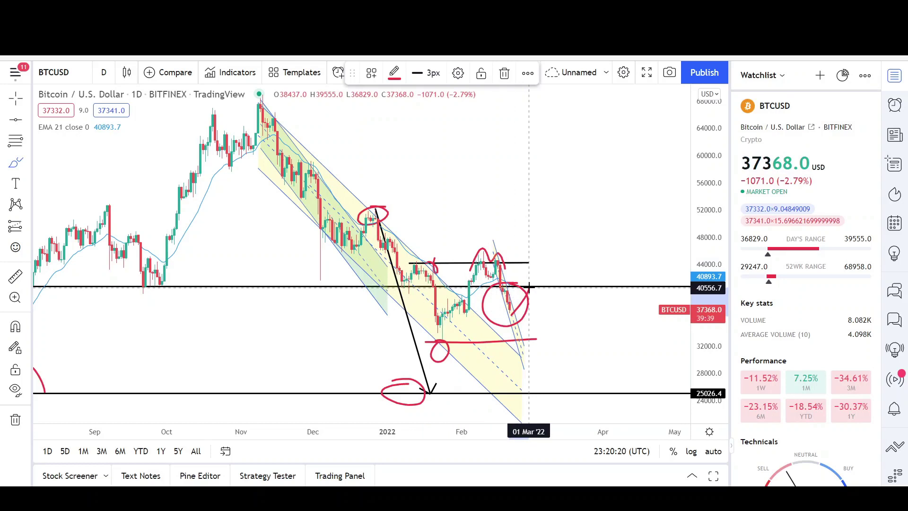
{"action": "left_click_drag", "start_coordinate": [530, 292], "coordinate": [593, 390]}
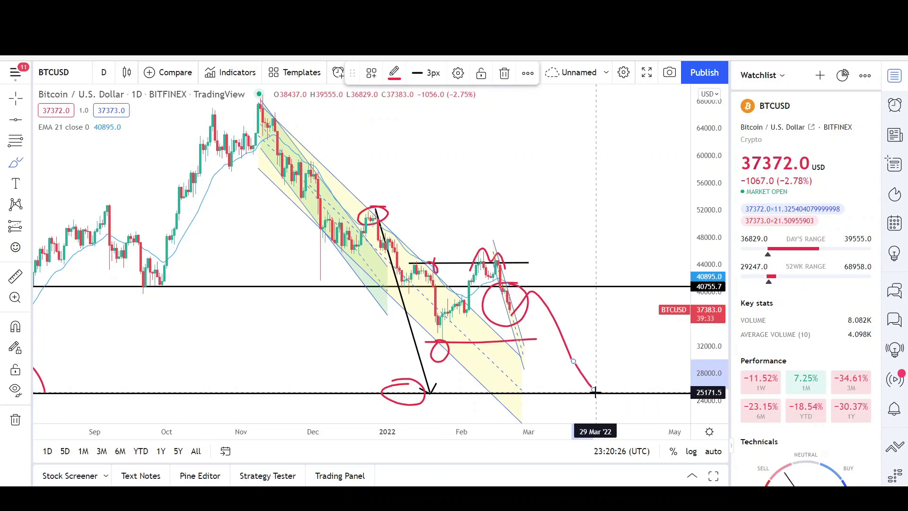
- Switch the chart to the weekly interval and circle the late-December and February highs near the 21-period EMA
{"action": "scroll", "coordinate": [531, 331], "scroll_direction": "down", "scroll_amount": 5}
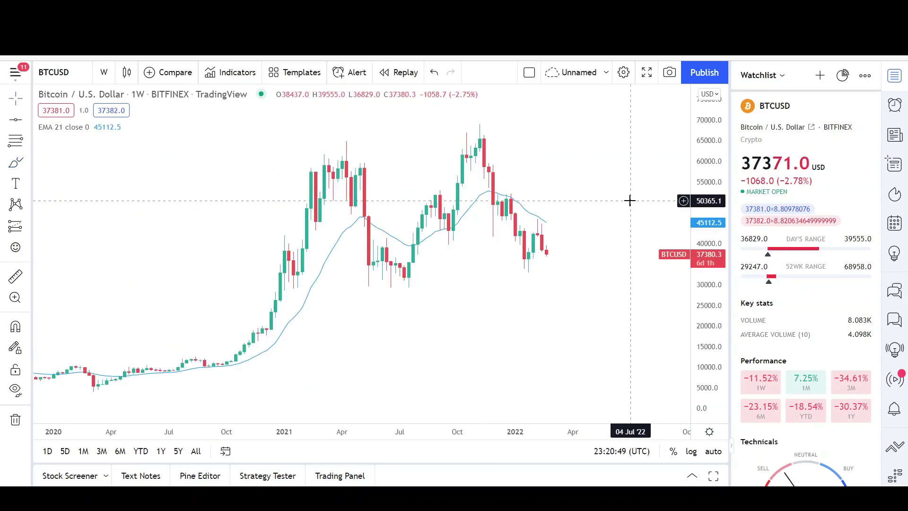
{"action": "left_click", "coordinate": [16, 162]}
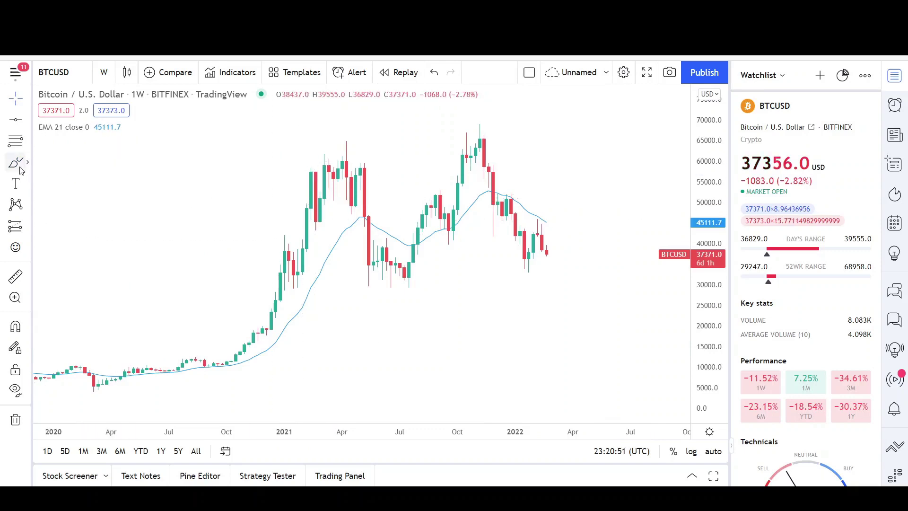
{"action": "mouse_move", "coordinate": [509, 185]}
{"action": "left_mouse_down"}
{"action": "mouse_move", "coordinate": [526, 197]}
{"action": "mouse_move", "coordinate": [505, 201]}
{"action": "mouse_move", "coordinate": [515, 184]}
{"action": "left_mouse_up"}
{"action": "left_click_drag", "start_coordinate": [542, 212], "coordinate": [540, 214]}
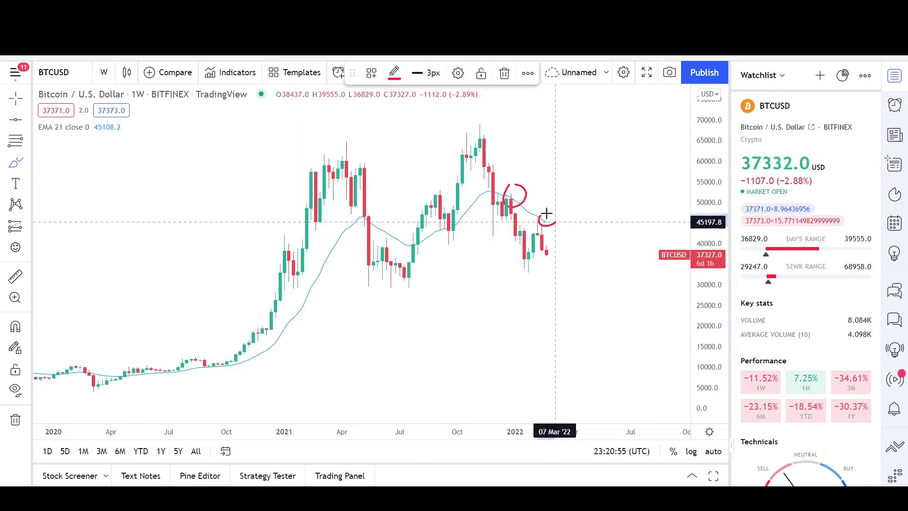
- Brush the rise from the January low to the February circle and draw a parallel channel between about 31,500 and 60,000 from November 2020 to June 2022
{"action": "left_click_drag", "start_coordinate": [523, 263], "coordinate": [544, 220]}
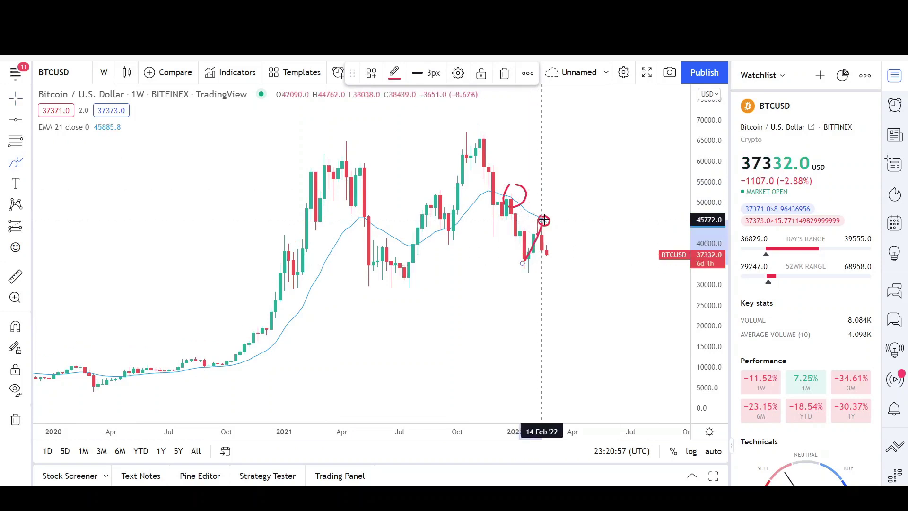
{"action": "left_click", "coordinate": [27, 119]}
{"action": "left_click", "coordinate": [88, 356]}
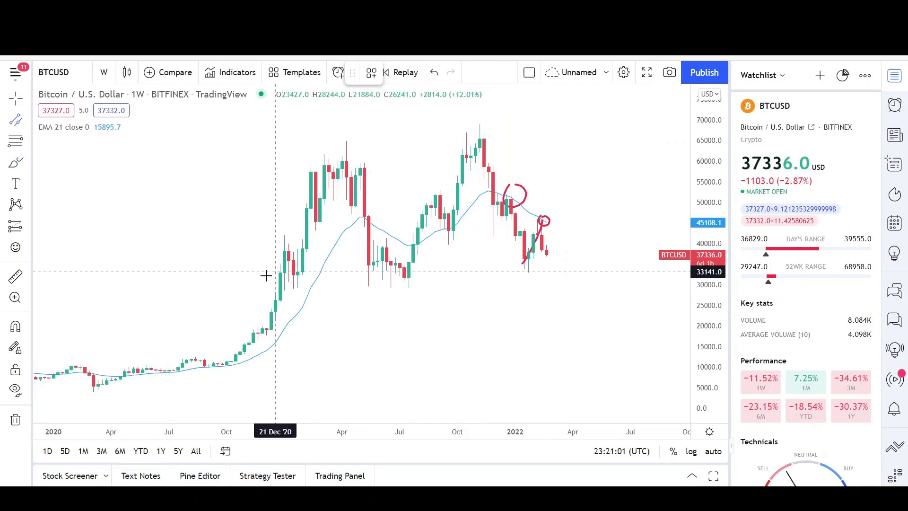
{"action": "left_click", "coordinate": [272, 275]}
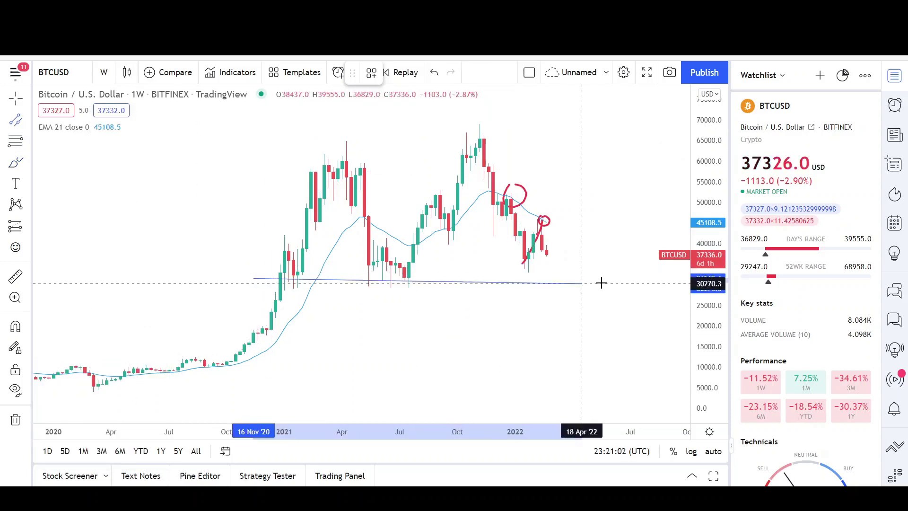
{"action": "left_click", "coordinate": [621, 277]}
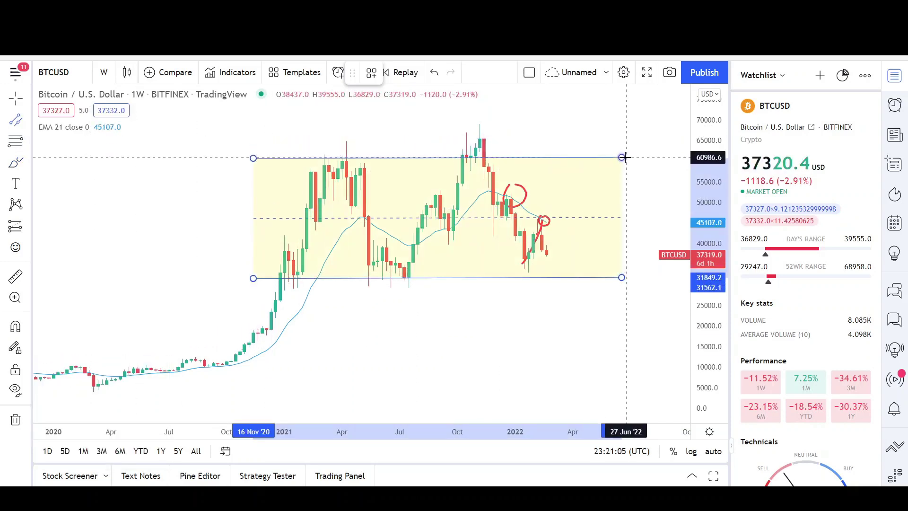
{"action": "left_click", "coordinate": [624, 161]}
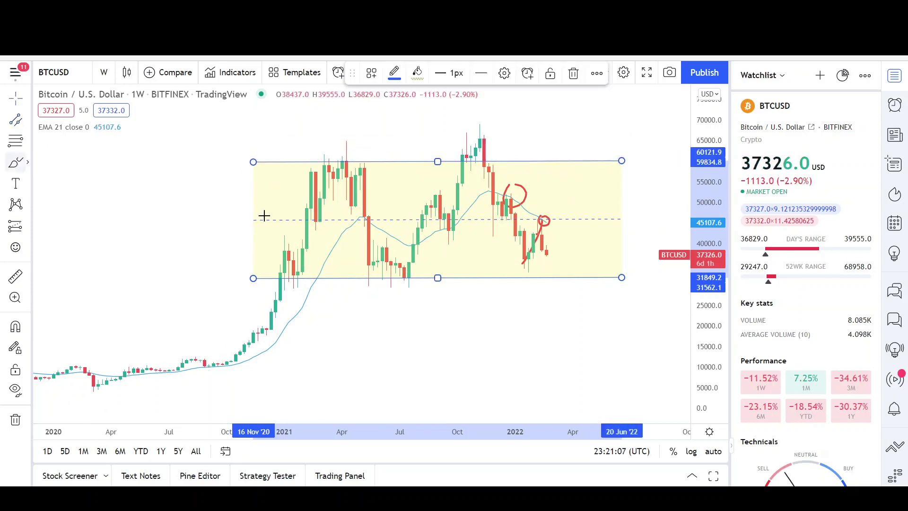
{"action": "left_click", "coordinate": [541, 284]}
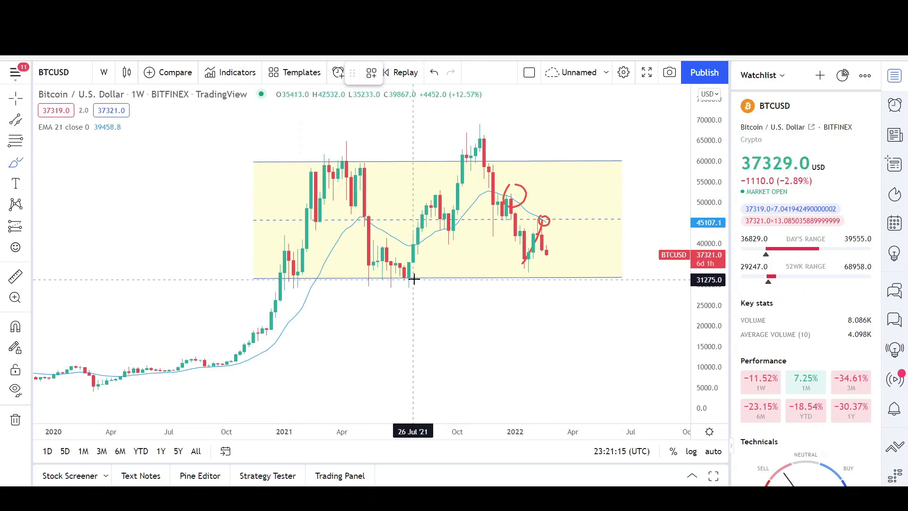
- Circle the mid-2021 lows, early-2021 lows and late-2021 peak, plus the empty area just below the channel's floor in March 2022
{"action": "mouse_move", "coordinate": [417, 278]}
{"action": "left_mouse_down"}
{"action": "mouse_move", "coordinate": [356, 283]}
{"action": "mouse_move", "coordinate": [386, 298]}
{"action": "mouse_move", "coordinate": [400, 278]}
{"action": "left_mouse_up"}
{"action": "mouse_move", "coordinate": [293, 275]}
{"action": "left_mouse_down"}
{"action": "mouse_move", "coordinate": [304, 303]}
{"action": "mouse_move", "coordinate": [329, 283]}
{"action": "mouse_move", "coordinate": [308, 277]}
{"action": "left_mouse_up"}
{"action": "mouse_move", "coordinate": [476, 135]}
{"action": "left_mouse_down"}
{"action": "mouse_move", "coordinate": [461, 152]}
{"action": "mouse_move", "coordinate": [515, 156]}
{"action": "mouse_move", "coordinate": [495, 128]}
{"action": "left_mouse_up"}
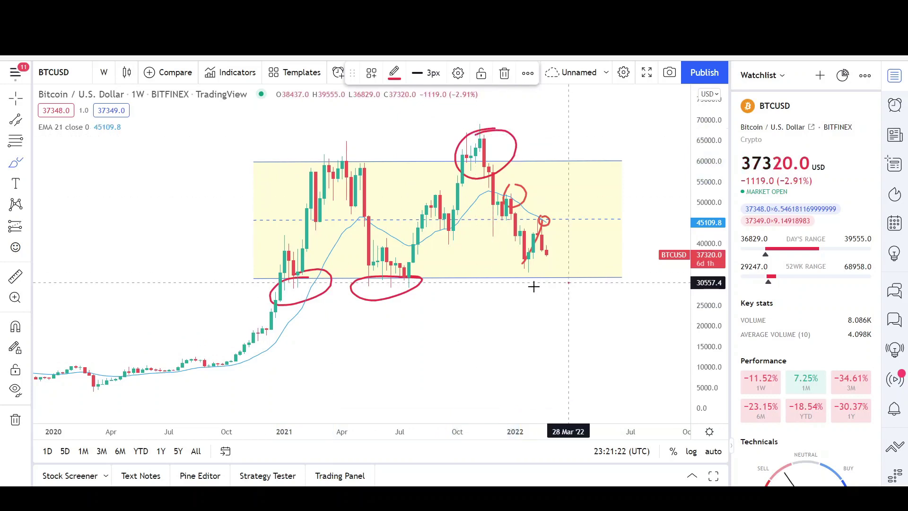
{"action": "left_click_drag", "start_coordinate": [550, 286], "coordinate": [565, 282]}
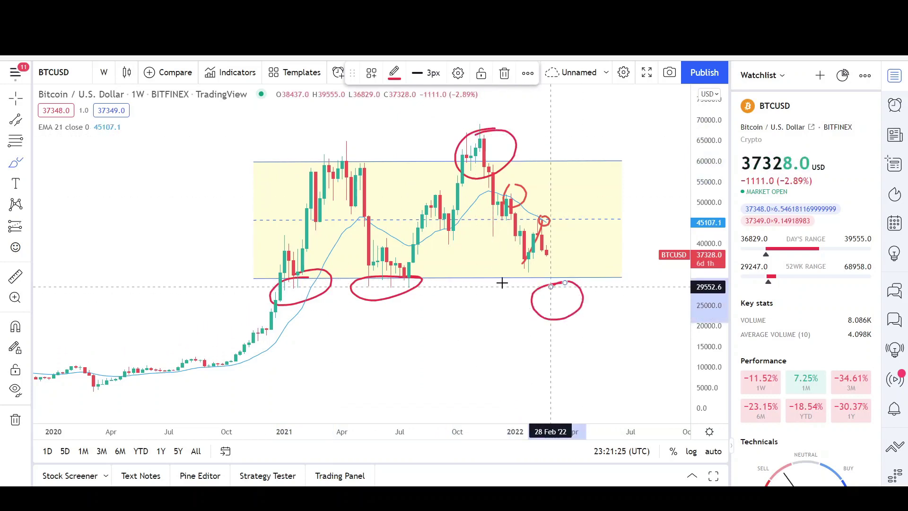
- Draw a downward arrow spanning the channel's height at October 2021 and move it below the floor so its tip reaches about 3,700
{"action": "left_click", "coordinate": [29, 122]}
{"action": "left_click", "coordinate": [61, 118]}
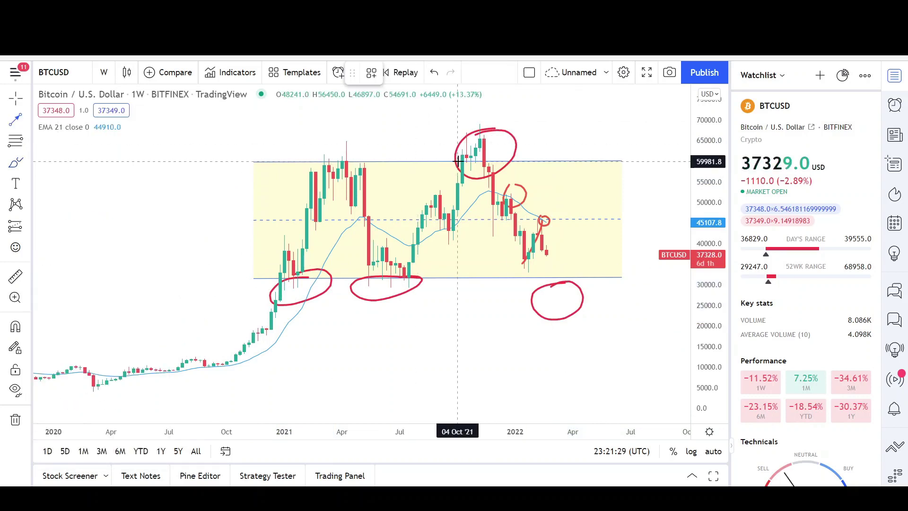
{"action": "left_click", "coordinate": [457, 162]}
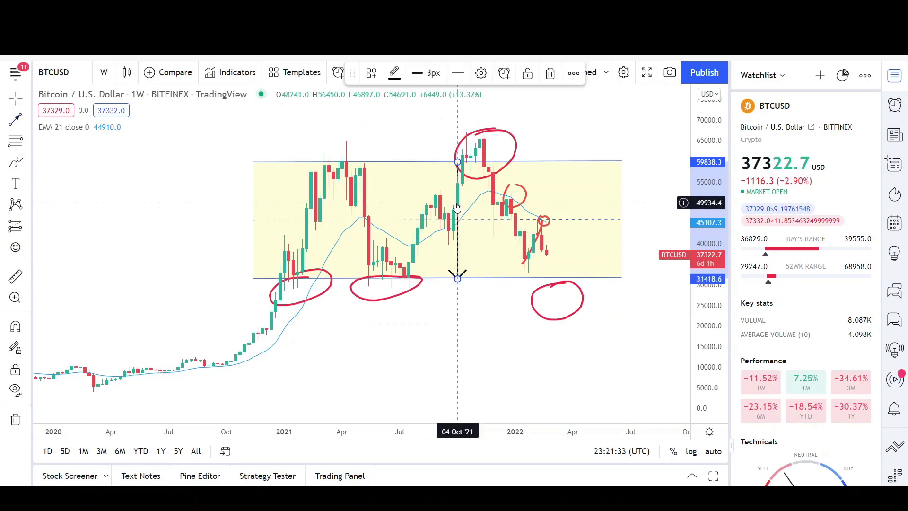
{"action": "left_click_drag", "start_coordinate": [458, 208], "coordinate": [470, 323]}
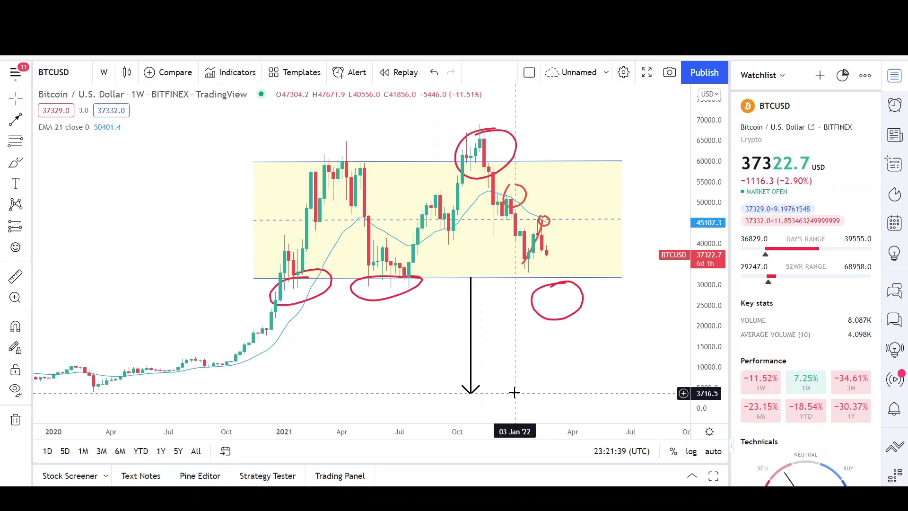
- Brush red circles around the December 2018 low and the March 2020 low
{"action": "scroll", "coordinate": [514, 392], "scroll_direction": "down", "scroll_amount": 5}
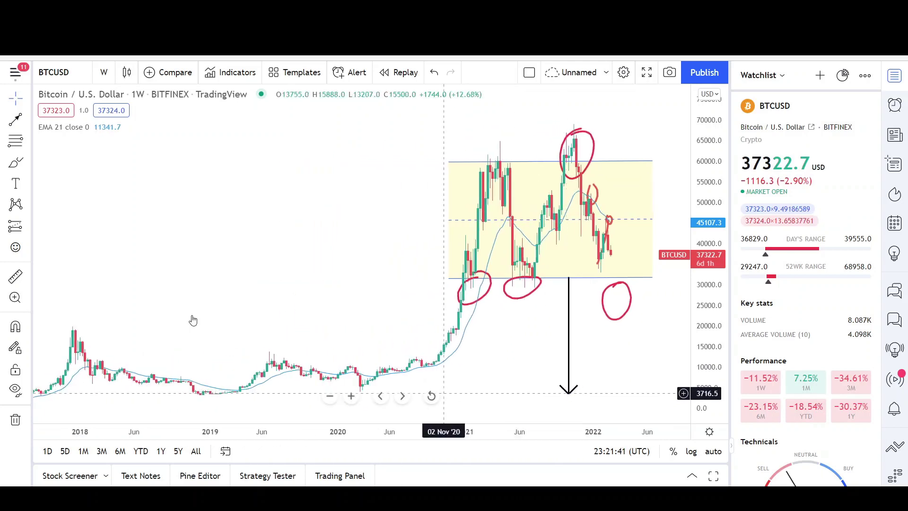
{"action": "left_click", "coordinate": [16, 162]}
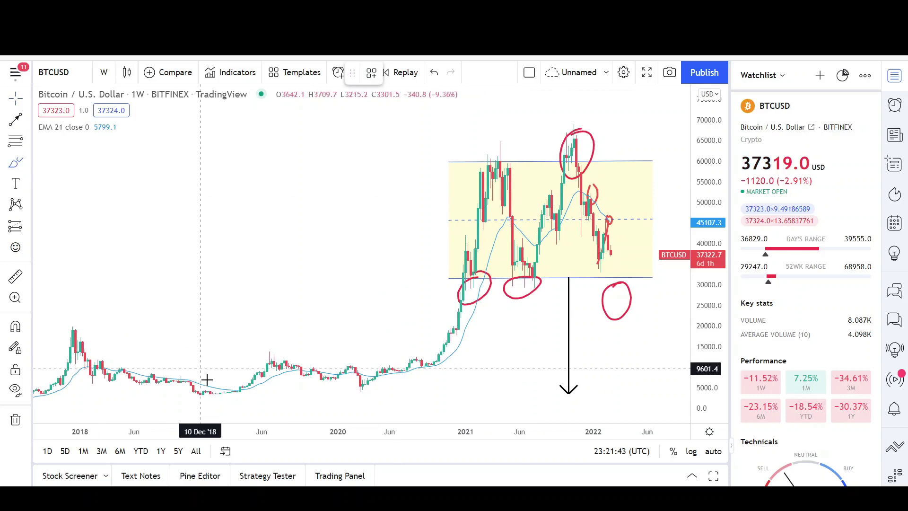
{"action": "mouse_move", "coordinate": [205, 379]}
{"action": "left_mouse_down"}
{"action": "mouse_move", "coordinate": [180, 398]}
{"action": "mouse_move", "coordinate": [205, 380]}
{"action": "left_mouse_up"}
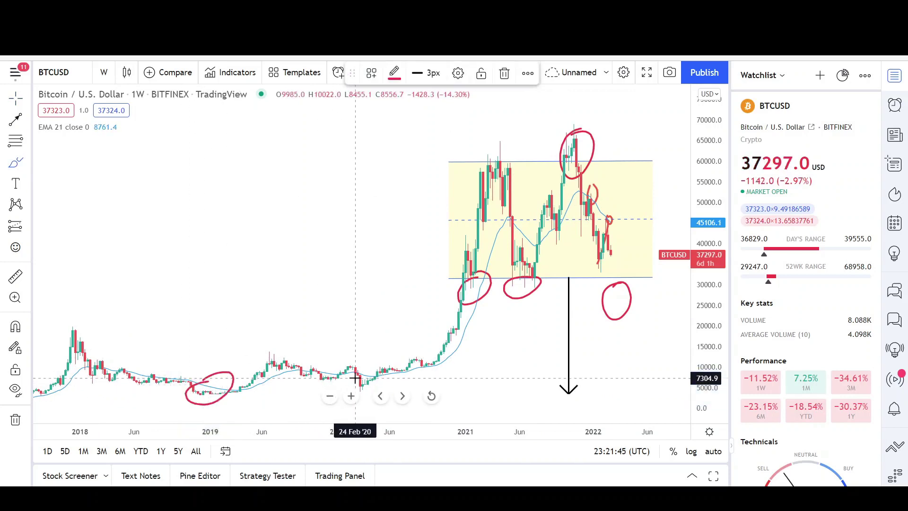
{"action": "mouse_move", "coordinate": [357, 378]}
{"action": "left_mouse_down"}
{"action": "mouse_move", "coordinate": [364, 391]}
{"action": "mouse_move", "coordinate": [362, 377]}
{"action": "left_mouse_up"}
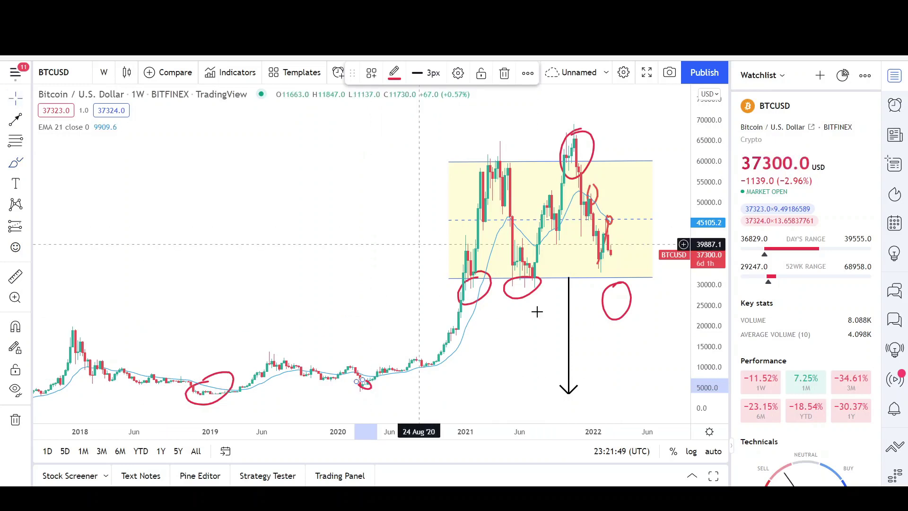
- Brush a projected path from the circle below the channel upwards with one dip, ending above 70,000 in January 2023
{"action": "left_click_drag", "start_coordinate": [537, 310], "coordinate": [442, 317]}
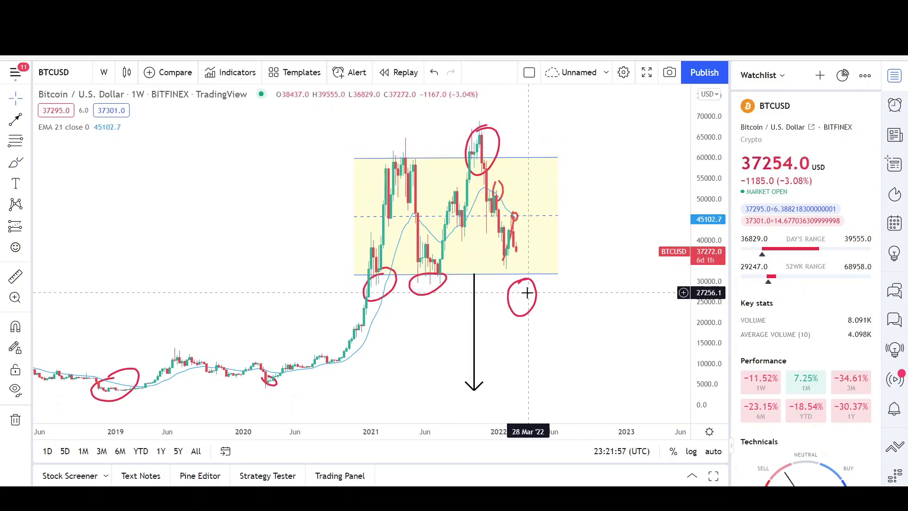
{"action": "left_click", "coordinate": [15, 162]}
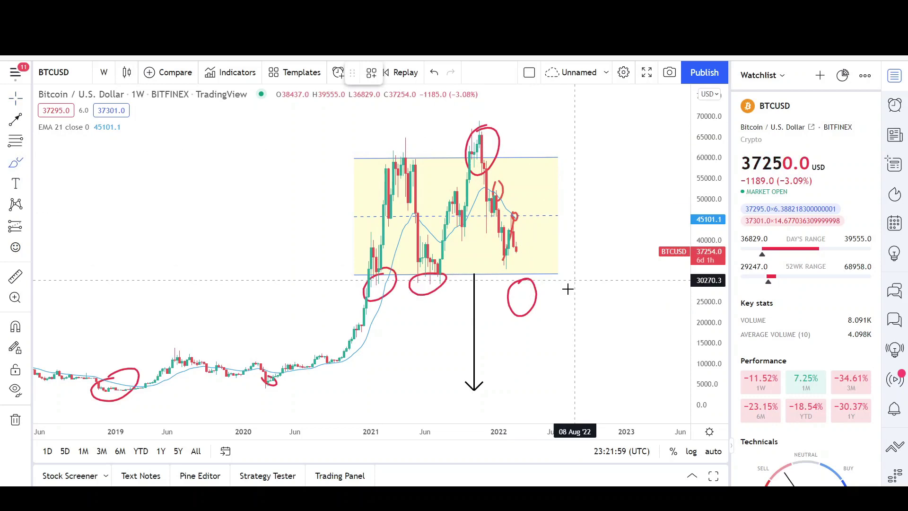
{"action": "mouse_move", "coordinate": [524, 304]}
{"action": "left_mouse_down"}
{"action": "mouse_move", "coordinate": [570, 191]}
{"action": "mouse_move", "coordinate": [634, 97]}
{"action": "left_mouse_up"}
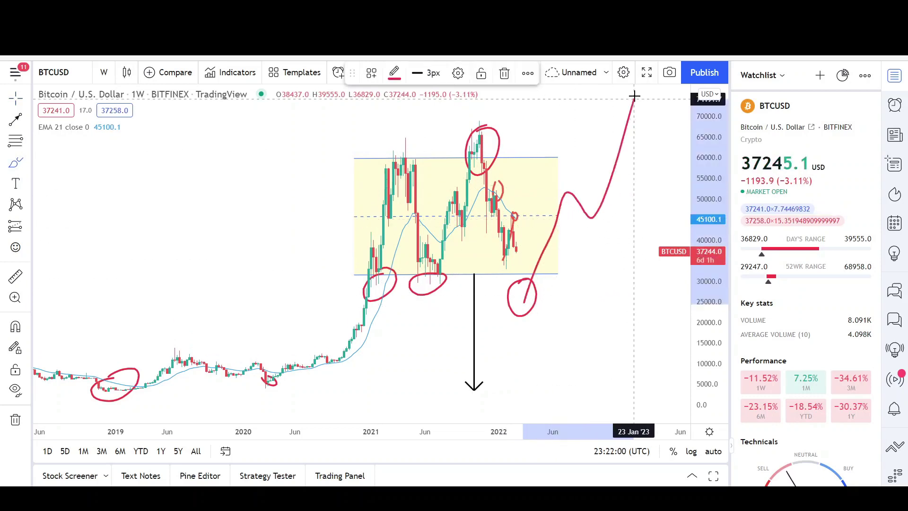
- Move the downward arrow above the channel so it spans about 88,100 to 59,700 with its tip on the channel's upper edge
{"action": "left_click", "coordinate": [17, 99]}
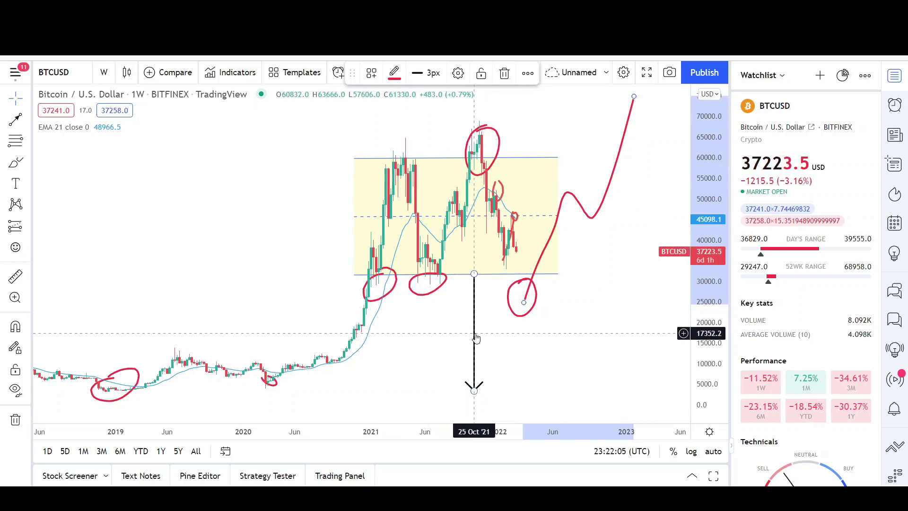
{"action": "mouse_move", "coordinate": [474, 338]}
{"action": "left_mouse_down"}
{"action": "mouse_move", "coordinate": [478, 210]}
{"action": "mouse_move", "coordinate": [494, 248]}
{"action": "mouse_move", "coordinate": [472, 121]}
{"action": "mouse_move", "coordinate": [458, 101]}
{"action": "left_mouse_up"}
{"action": "scroll", "coordinate": [707, 156], "scroll_direction": "down", "scroll_amount": 3}
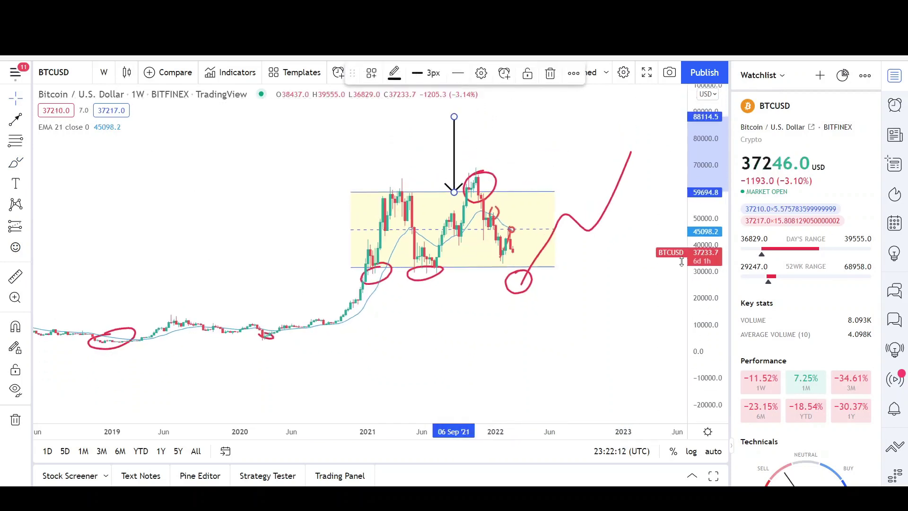
{"action": "left_click", "coordinate": [542, 177]}
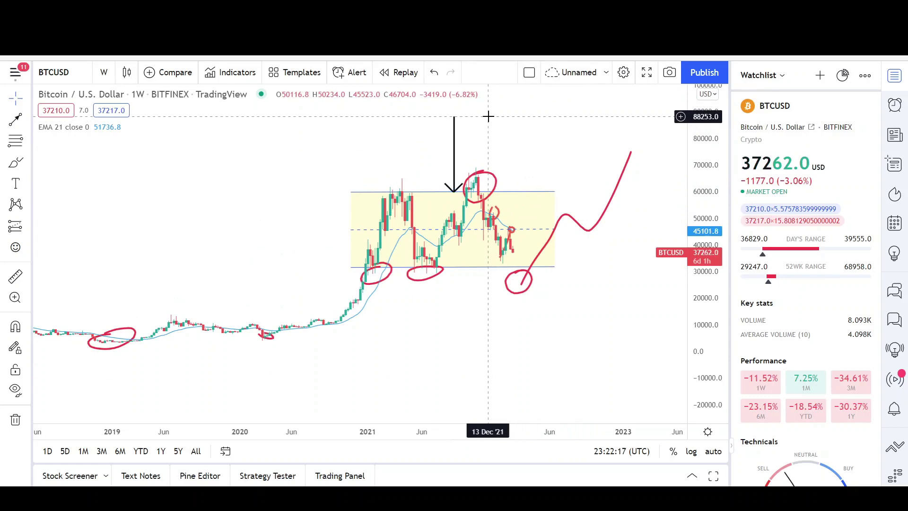
- Draw an arrow from the March 2020 low to the April 2021 high and move it to run from about 25,200 to 85,400
{"action": "left_click", "coordinate": [15, 120]}
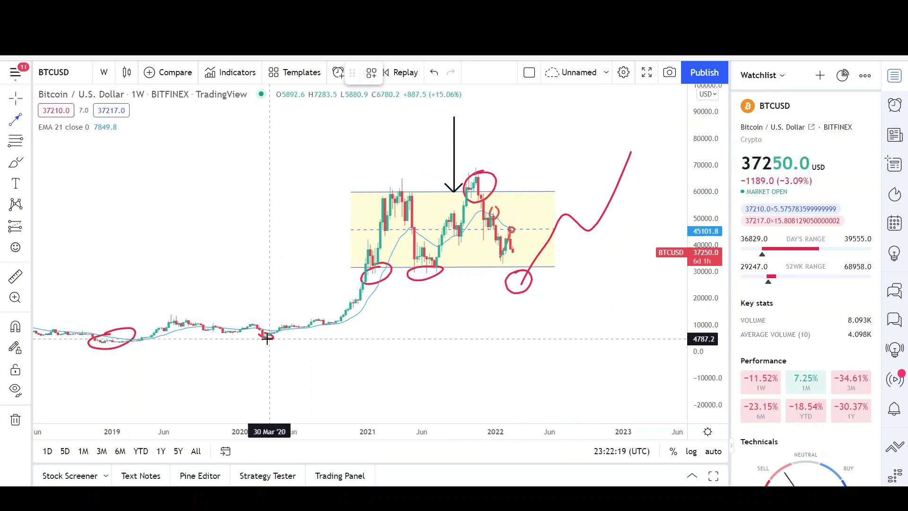
{"action": "left_click_drag", "start_coordinate": [265, 340], "coordinate": [402, 181]}
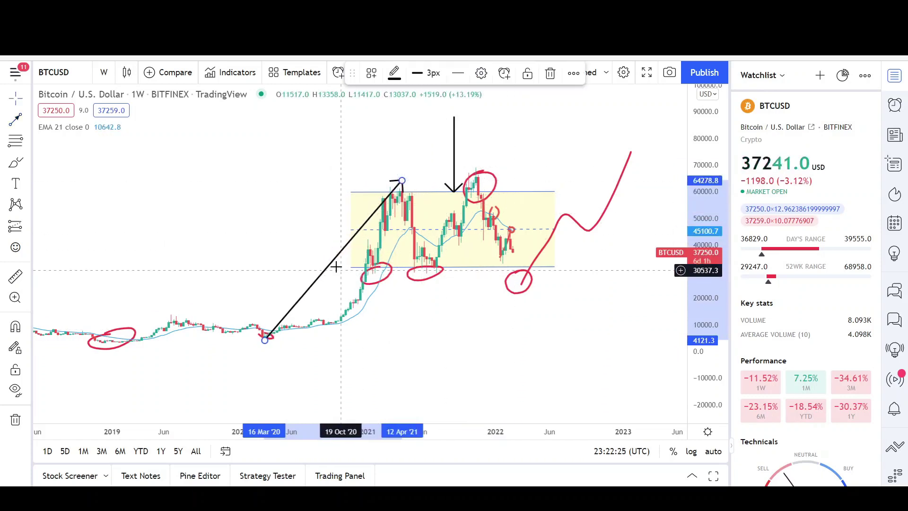
{"action": "left_click_drag", "start_coordinate": [330, 269], "coordinate": [580, 209]}
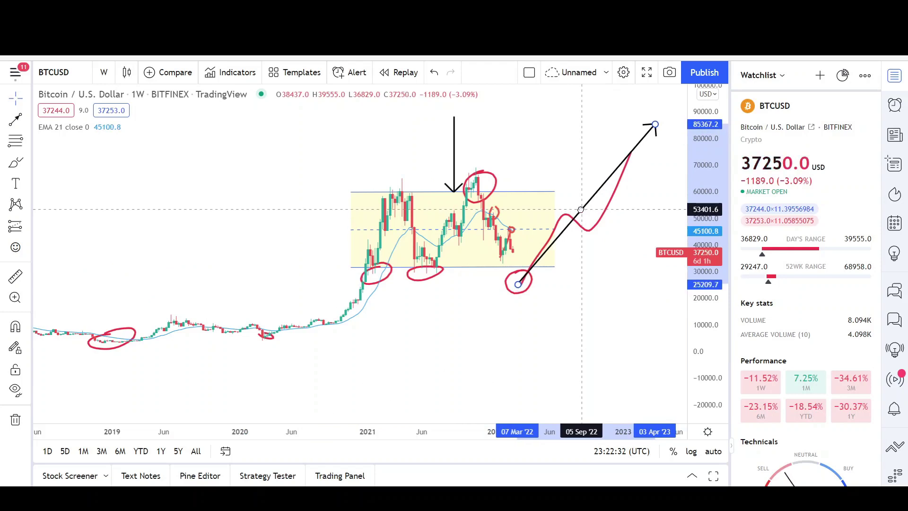
{"action": "left_click", "coordinate": [539, 284]}
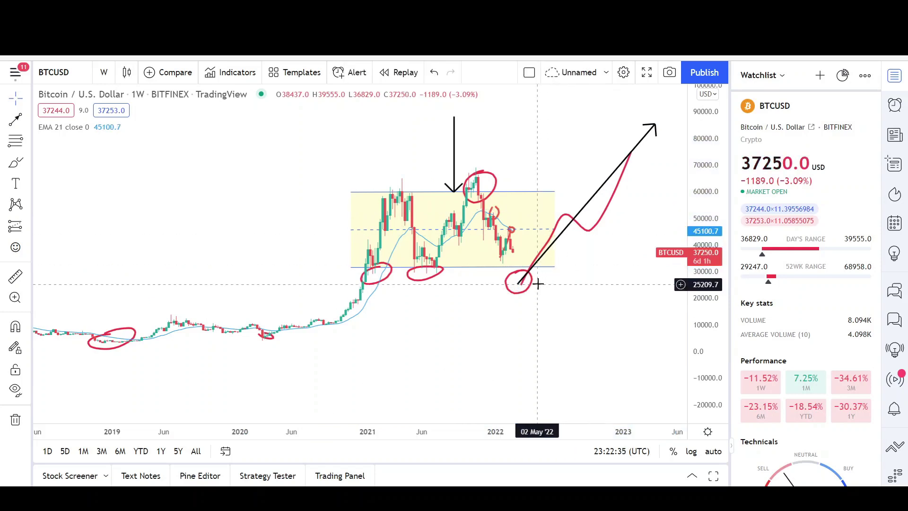
- Place a horizontal line at 85,589.2 through the tip of the rising arrow
{"action": "left_click_drag", "start_coordinate": [539, 285], "coordinate": [490, 301]}
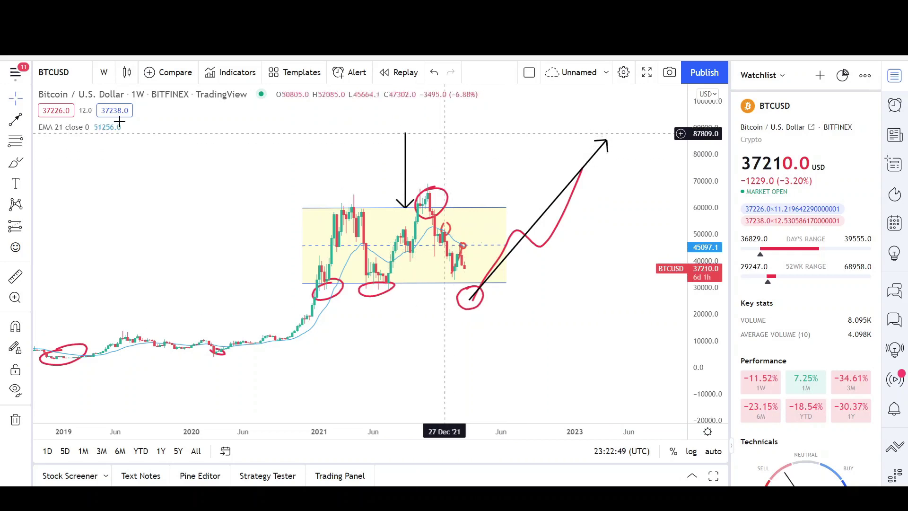
{"action": "left_click", "coordinate": [26, 120]}
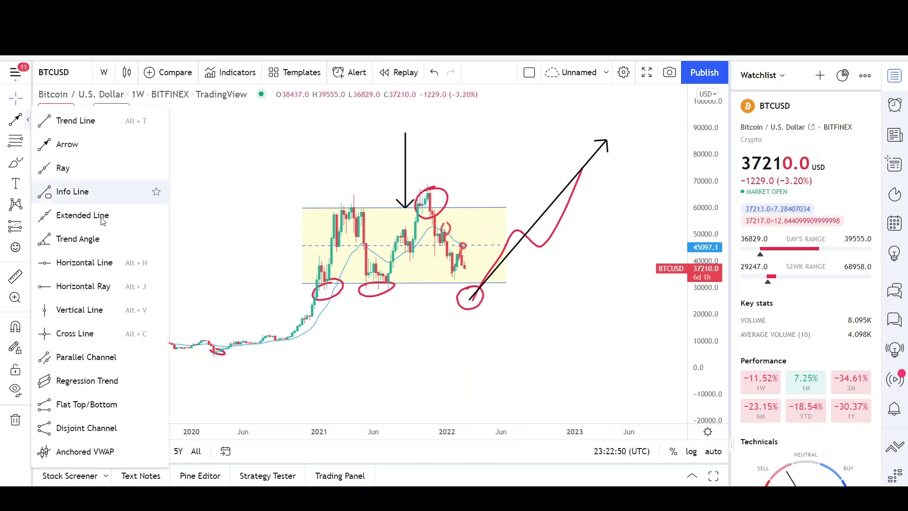
{"action": "left_click", "coordinate": [83, 262]}
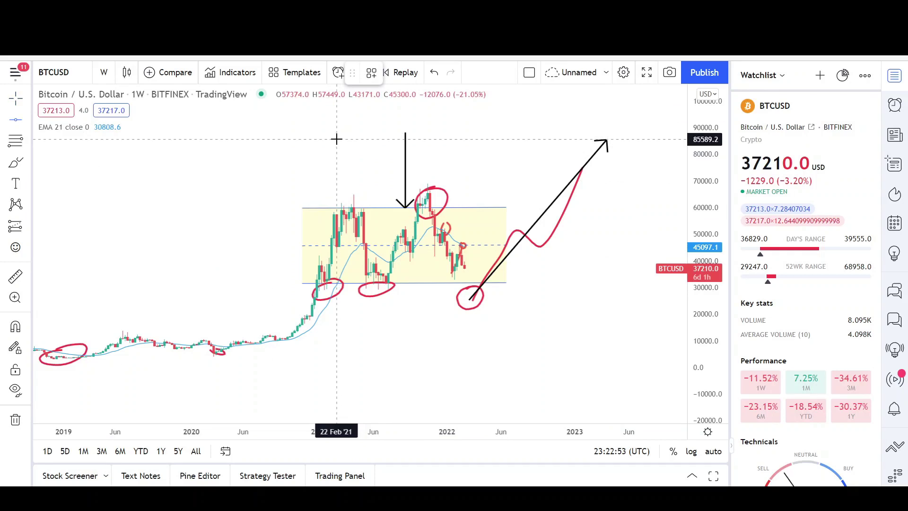
{"action": "left_click", "coordinate": [359, 139]}
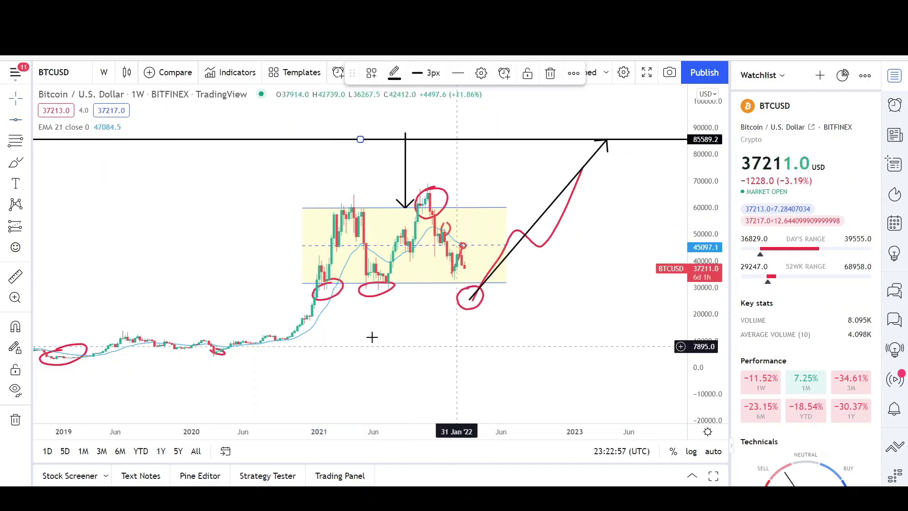
- Brush a wide red ellipse around the sideways range from mid-2019 to late 2020
{"action": "scroll", "coordinate": [232, 330], "scroll_direction": "down", "scroll_amount": 3}
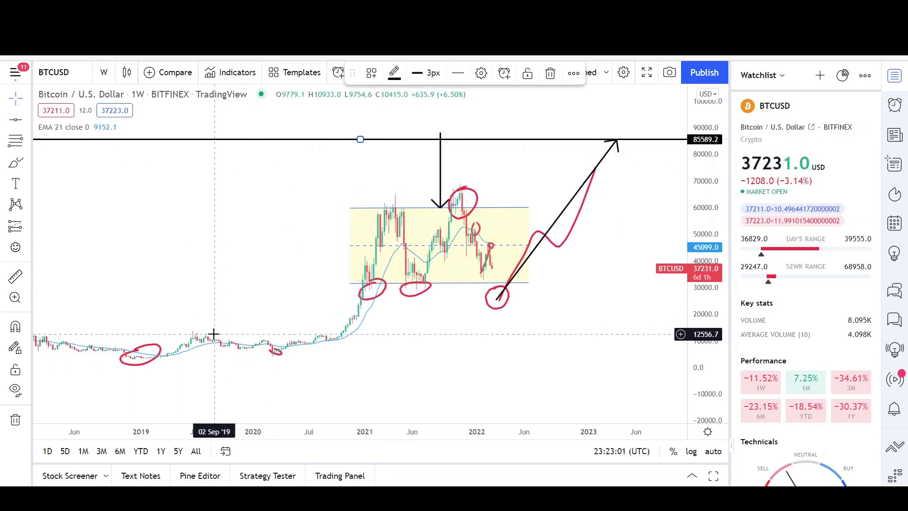
{"action": "mouse_move", "coordinate": [241, 325]}
{"action": "left_mouse_down"}
{"action": "mouse_move", "coordinate": [162, 330]}
{"action": "mouse_move", "coordinate": [393, 348]}
{"action": "left_mouse_up"}
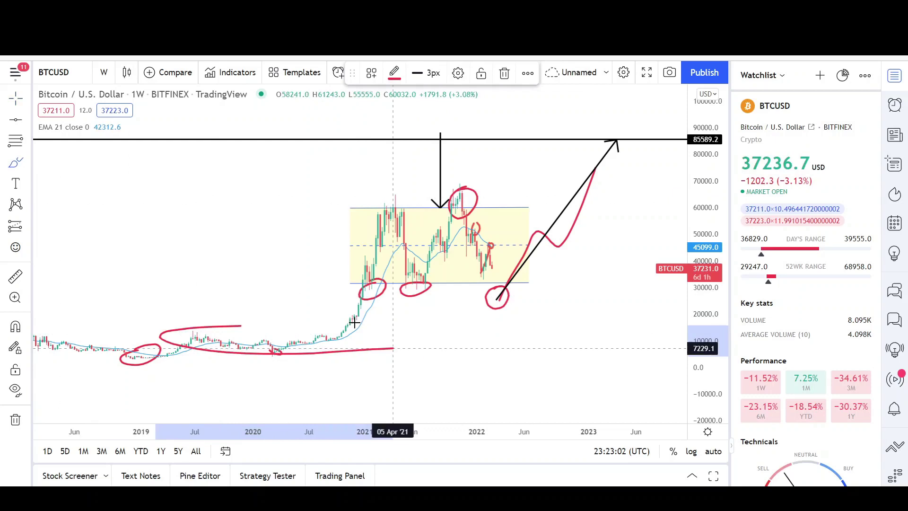
{"action": "left_click_drag", "start_coordinate": [355, 322], "coordinate": [219, 325]}
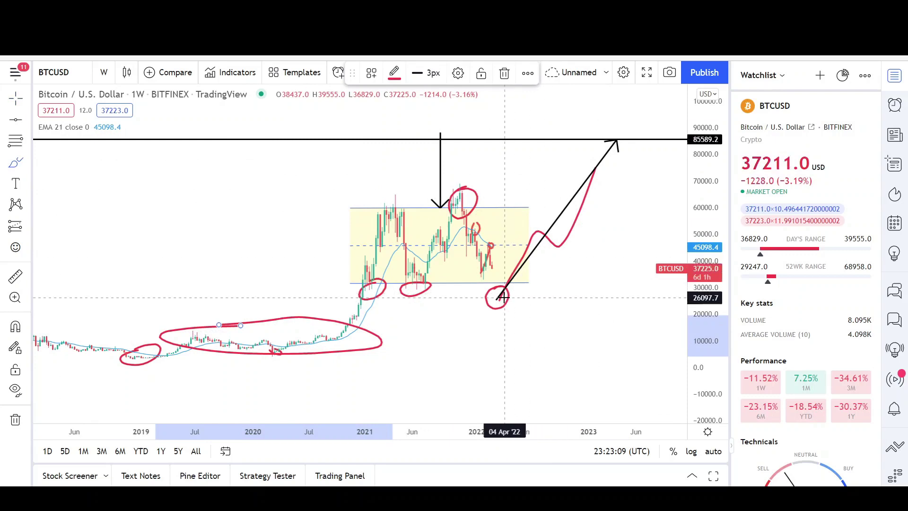
- Brush the drop from the late-February candle through the channel's floor and enclose the early-2021 and mid-2021 lows in one large circle
{"action": "scroll", "coordinate": [501, 296], "scroll_direction": "up", "scroll_amount": 3}
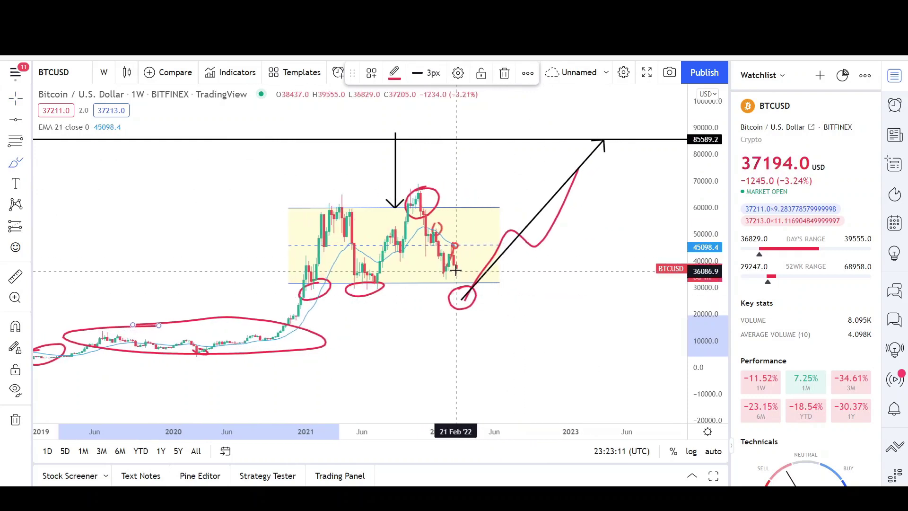
{"action": "left_click_drag", "start_coordinate": [455, 268], "coordinate": [461, 283]}
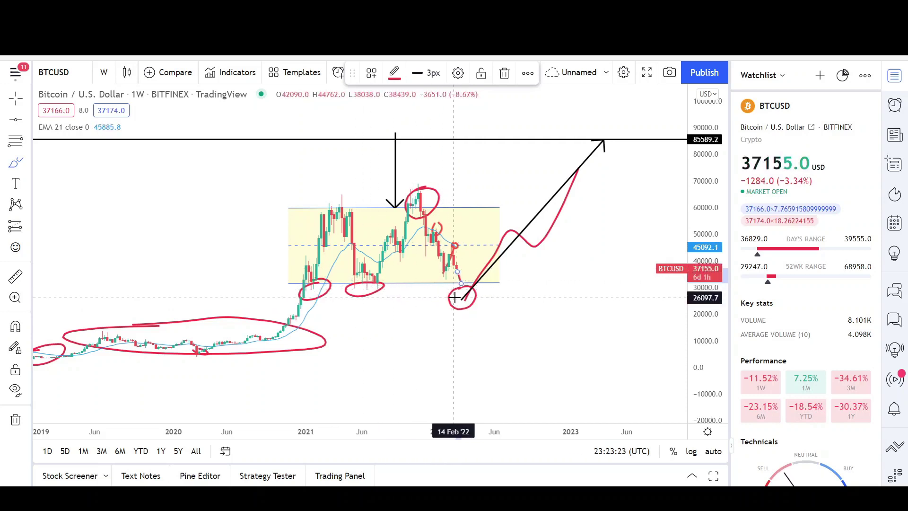
{"action": "mouse_move", "coordinate": [365, 283]}
{"action": "left_mouse_down"}
{"action": "mouse_move", "coordinate": [397, 279]}
{"action": "mouse_move", "coordinate": [341, 263]}
{"action": "left_mouse_up"}
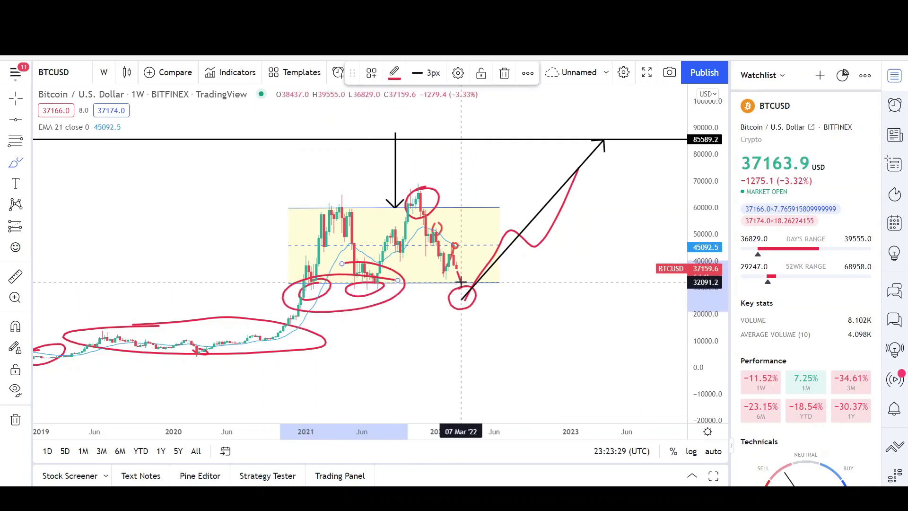
{"action": "left_click_drag", "start_coordinate": [458, 281], "coordinate": [459, 289]}
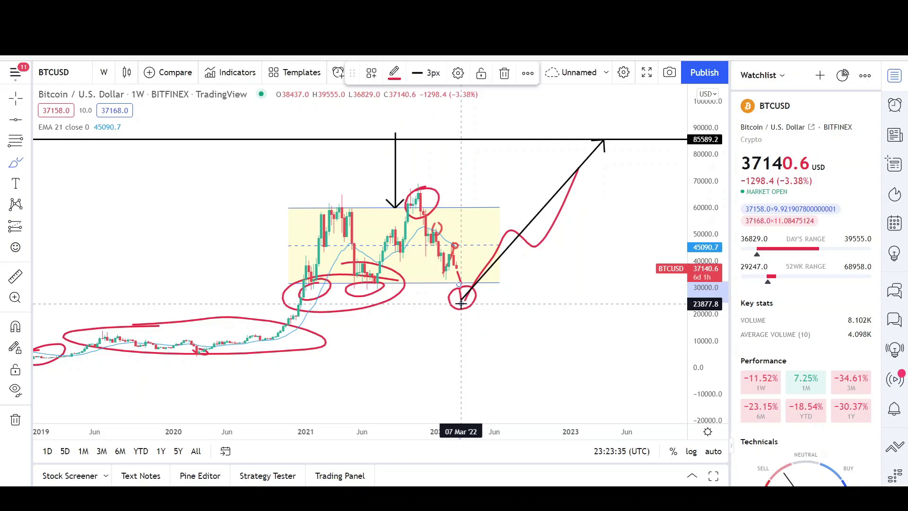
- Brush a rebound path from about 23,900 to the circled arrow tip near 85,589 and an alternative path falling to about 7,700
{"action": "mouse_move", "coordinate": [461, 304]}
{"action": "left_mouse_down"}
{"action": "mouse_move", "coordinate": [523, 208]}
{"action": "mouse_move", "coordinate": [547, 237]}
{"action": "mouse_move", "coordinate": [605, 137]}
{"action": "mouse_move", "coordinate": [582, 149]}
{"action": "mouse_move", "coordinate": [601, 130]}
{"action": "left_mouse_up"}
{"action": "mouse_move", "coordinate": [460, 286]}
{"action": "left_mouse_down"}
{"action": "mouse_move", "coordinate": [465, 305]}
{"action": "mouse_move", "coordinate": [480, 280]}
{"action": "mouse_move", "coordinate": [526, 347]}
{"action": "left_mouse_up"}
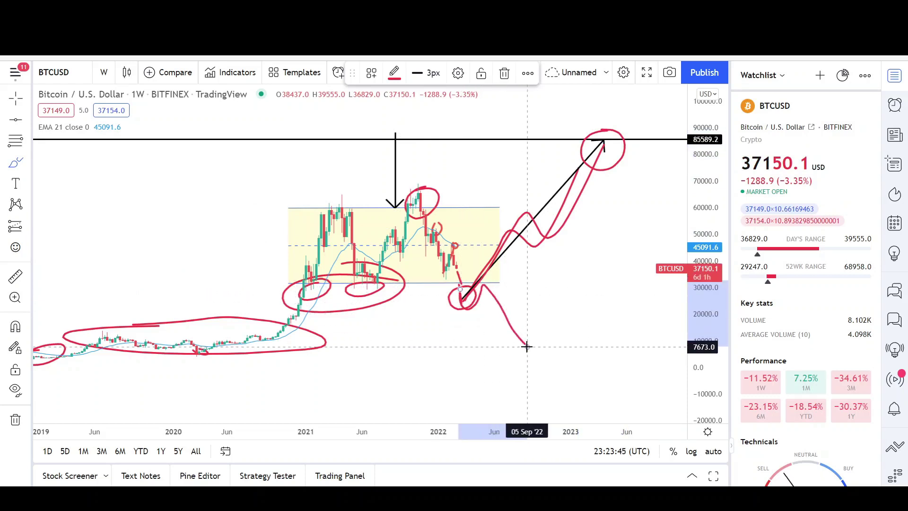